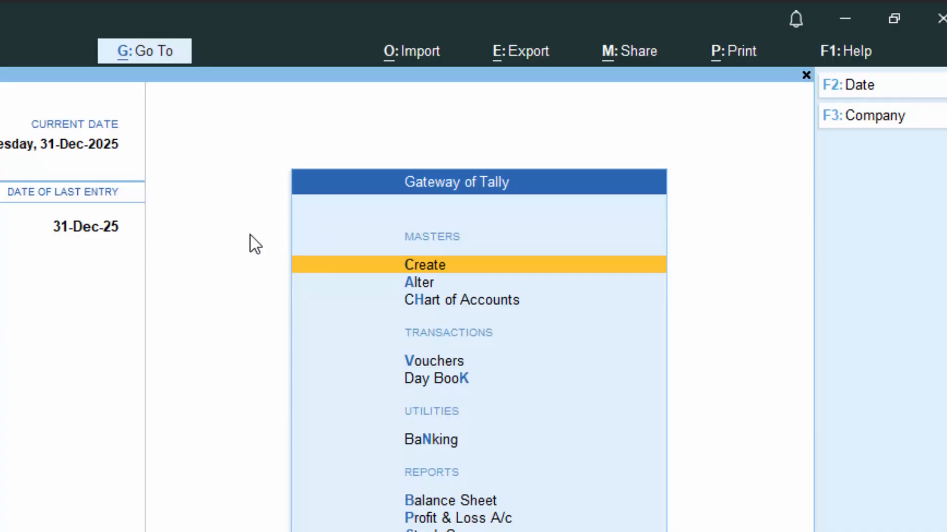
Start creating a new company named Tax Wali Company, keeping the same mailing name
click(860, 116)
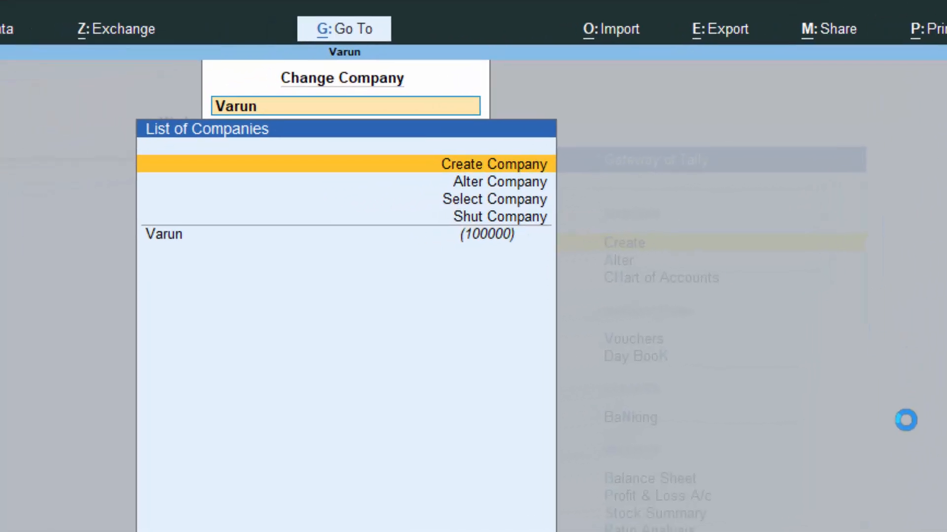
key(Return)
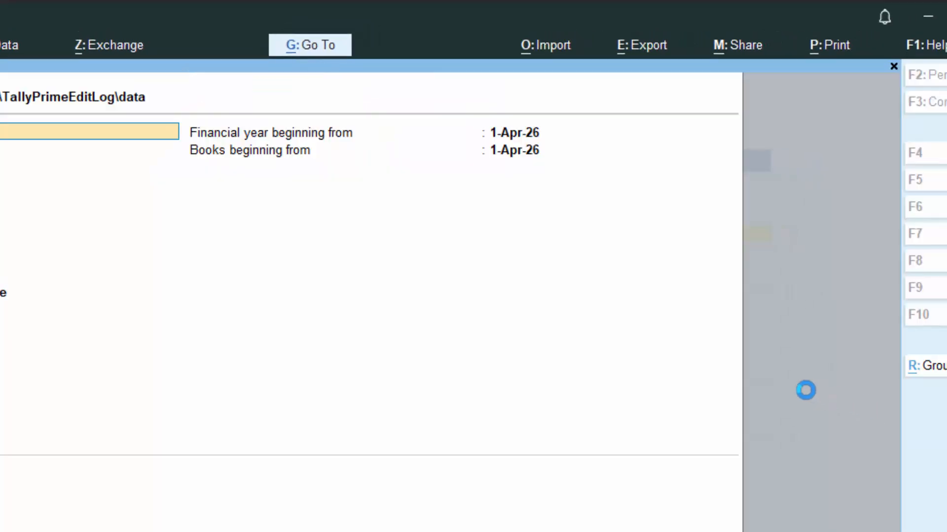
text(Wal)
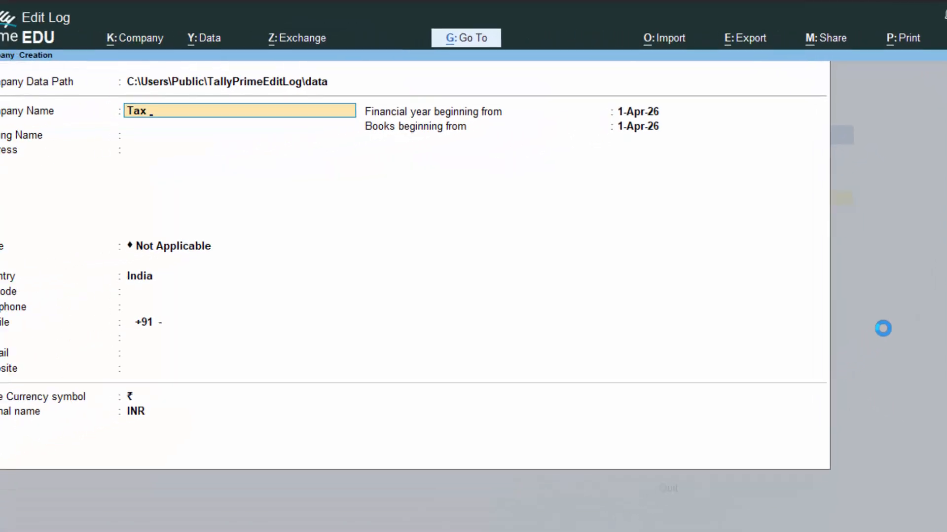
text(i)
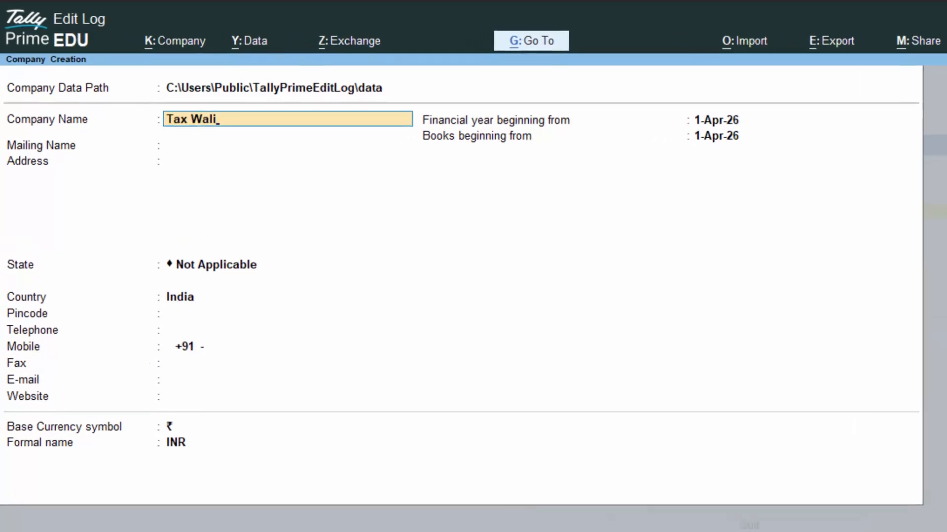
text( co)
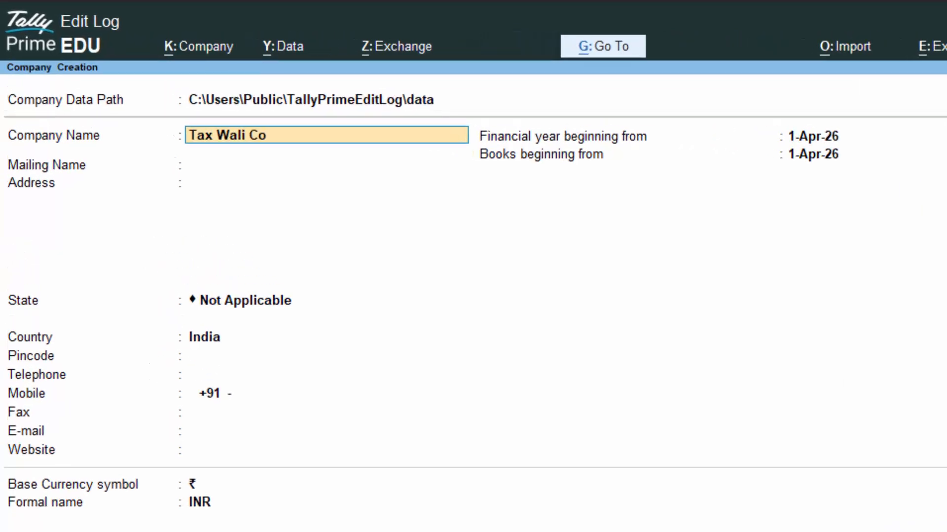
text(mpany)
key(Return)
key(Return)
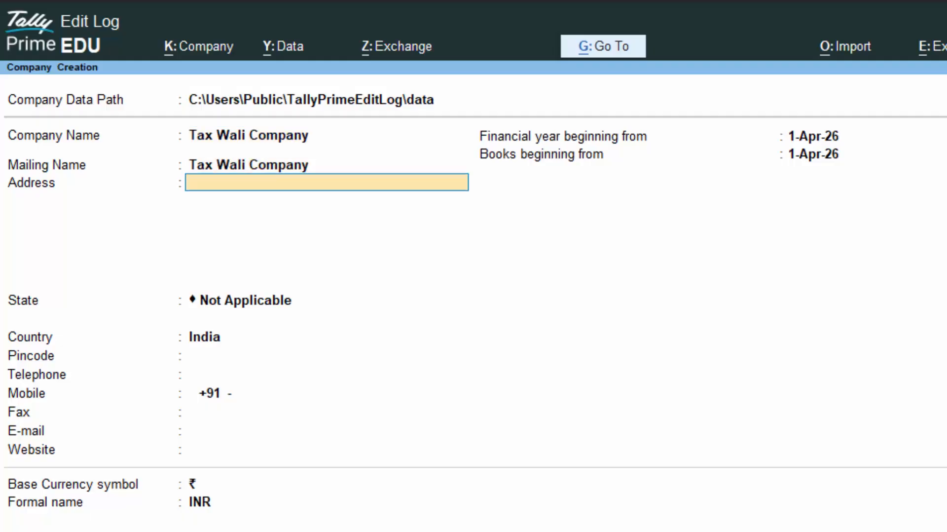
Enter the company's street address and set its state to Uttar Pradesh
text(New Colony Deori)
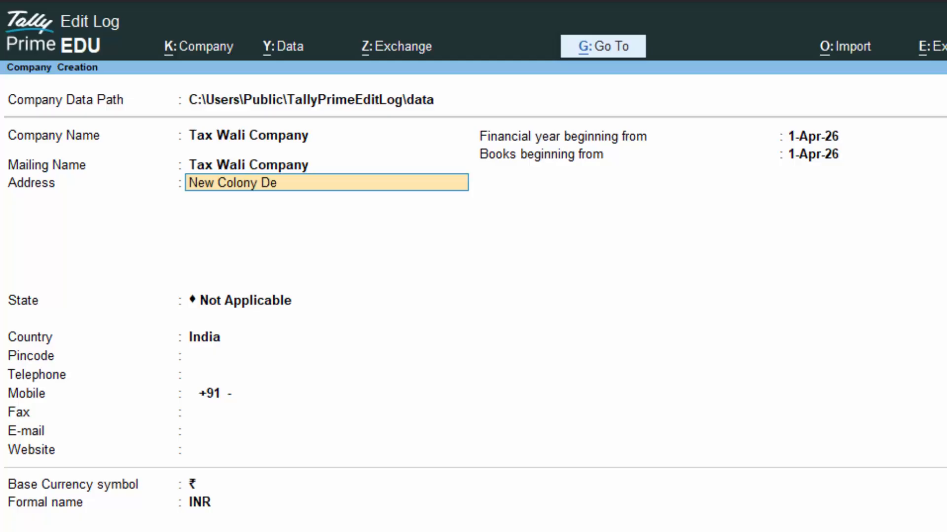
text(a)
key(Return)
key(Return)
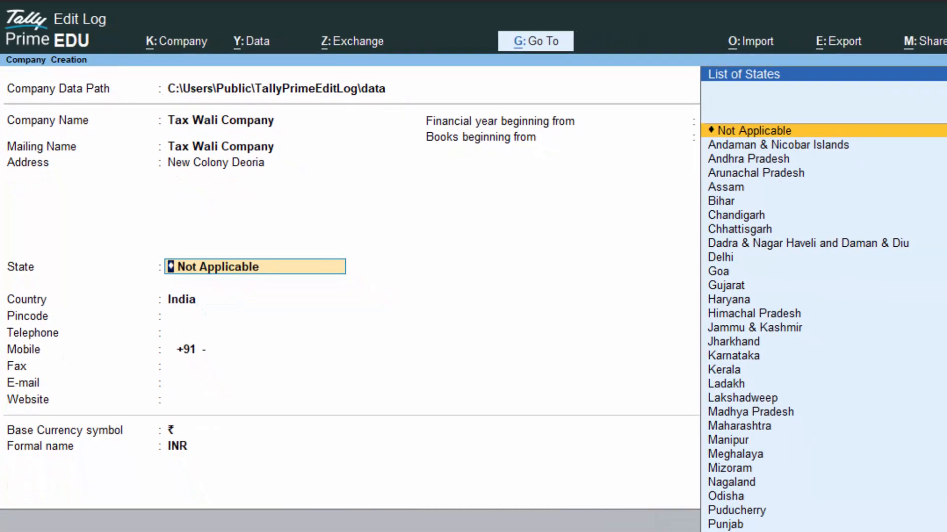
text(U)
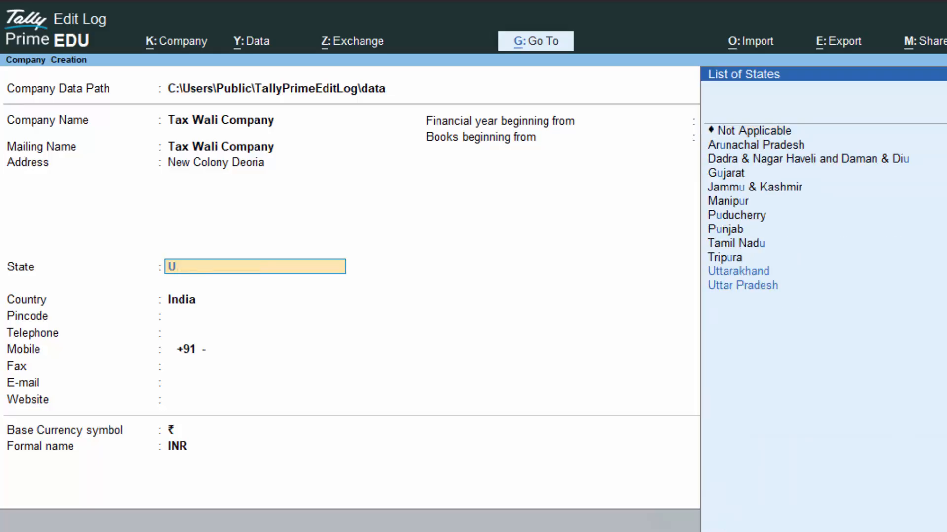
key(Down)
key(Down)
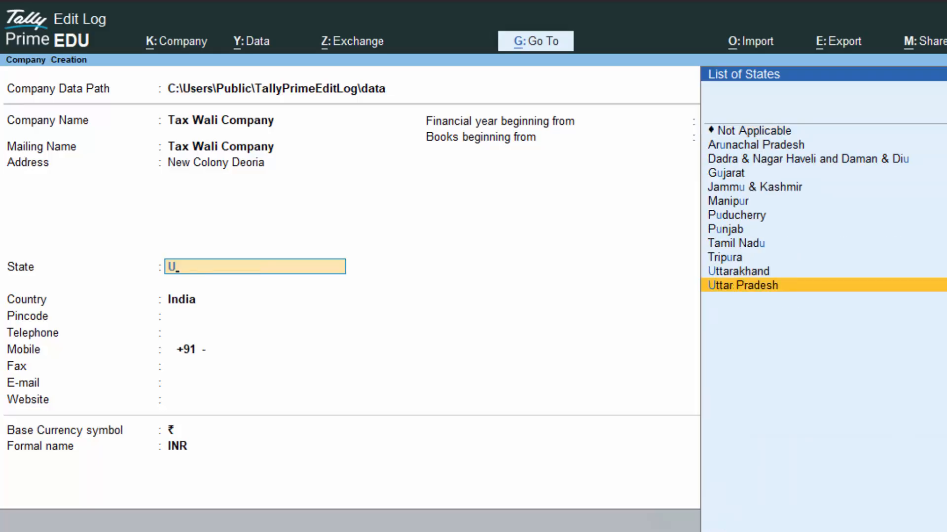
key(Return)
Enter the company's postal pincode and leave the telephone, mobile, fax, e-mail and website details blank
text(2)
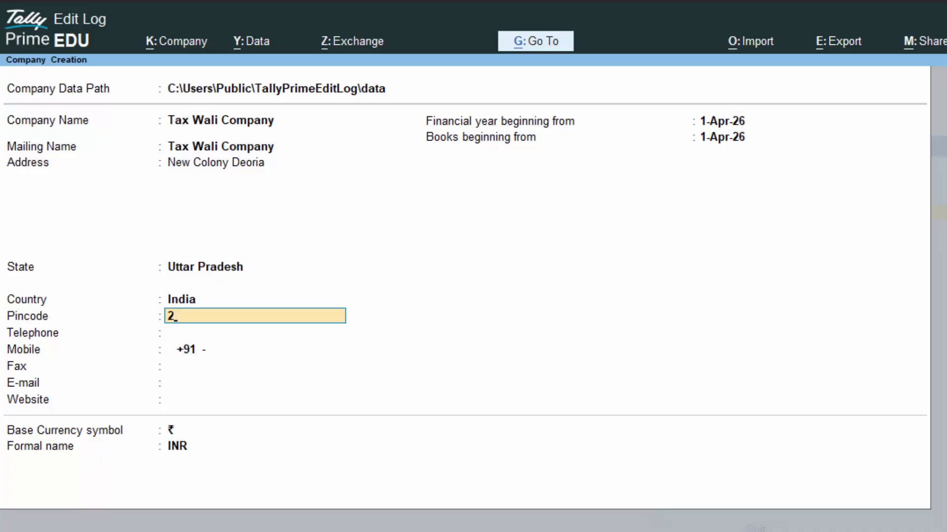
text(74001)
key(Return)
key(Return)
key(Return)
key(Return)
key(Return)
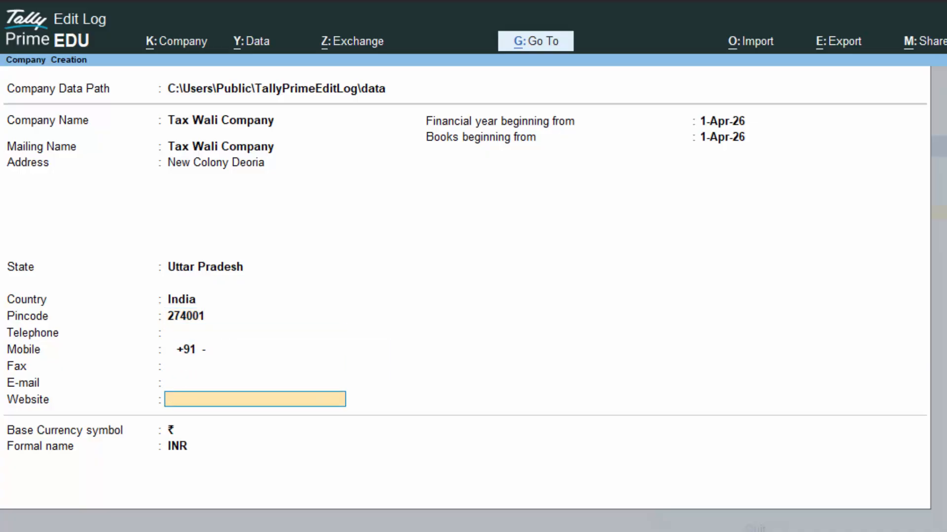
key(Return)
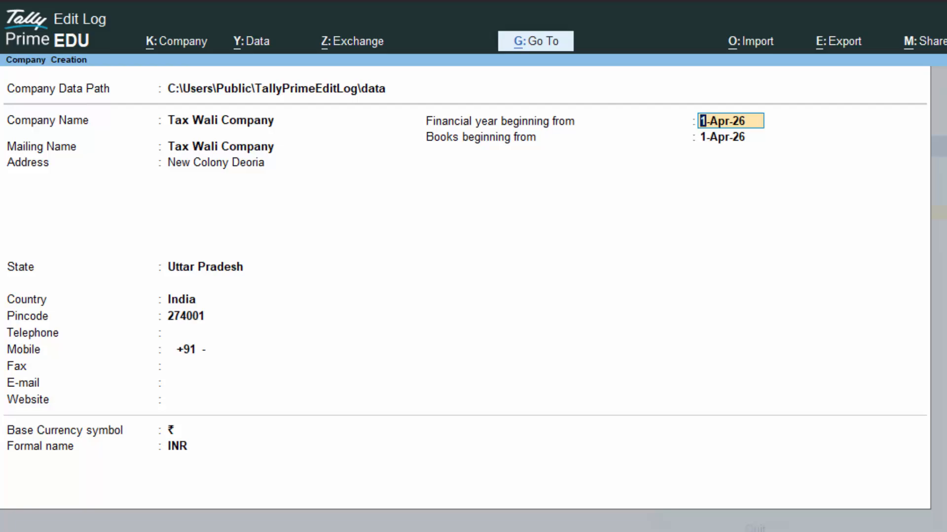
Keep 1-Apr-26 as the start of the financial year and books, keep the default currency, and save the company
key(Return)
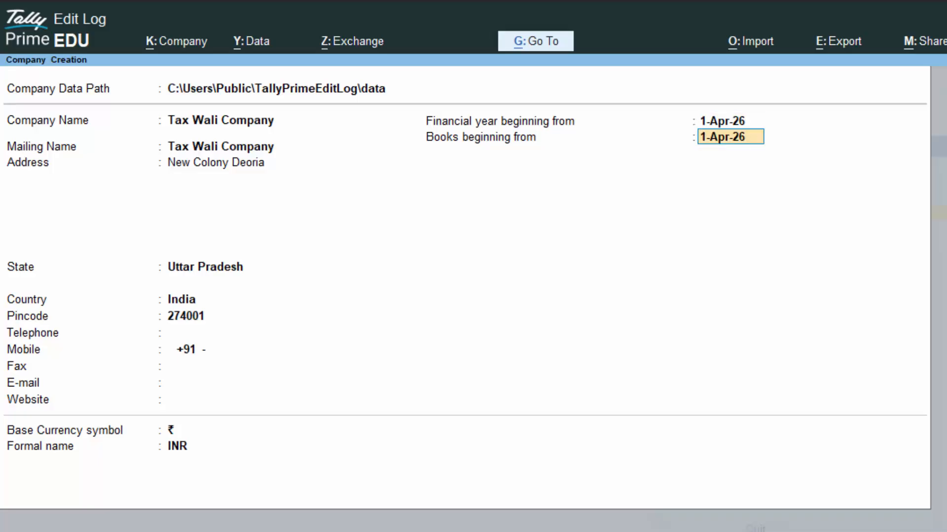
key(Return)
key(Return)
key(Return)
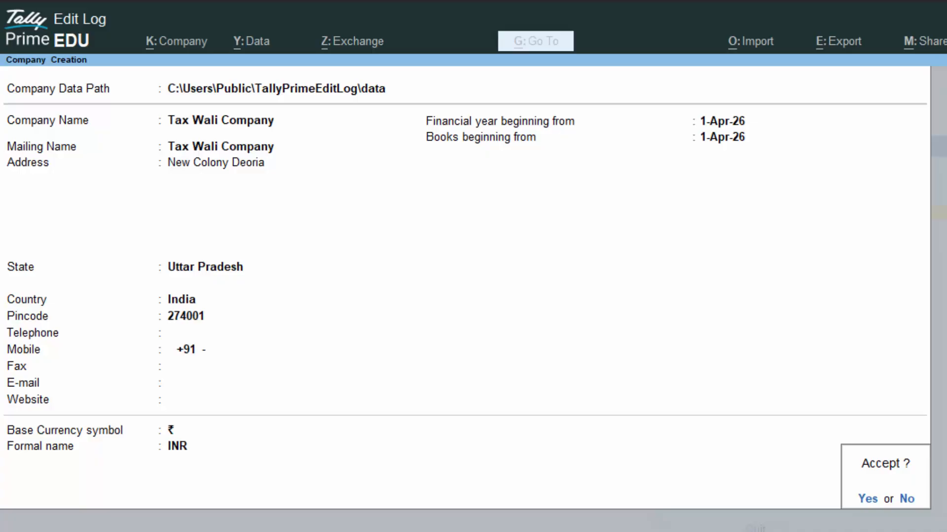
key(Return)
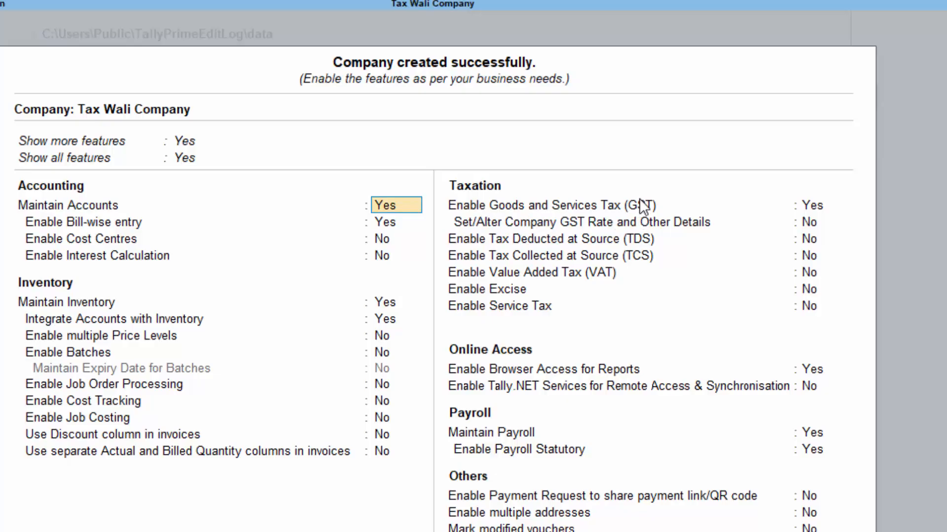
Enable Goods and Services Tax for the company with a Regular registration in Uttar Pradesh and Assessee of Other Territory set to No
click(814, 207)
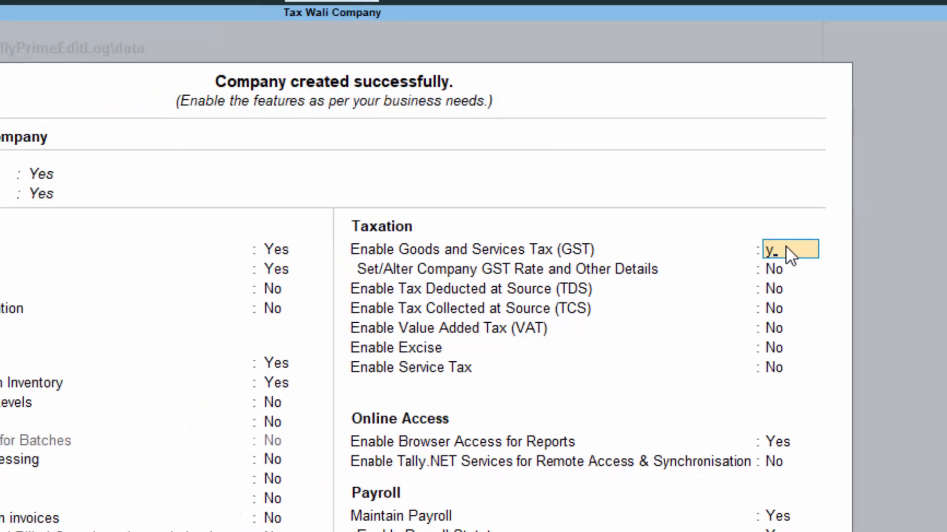
key(Return)
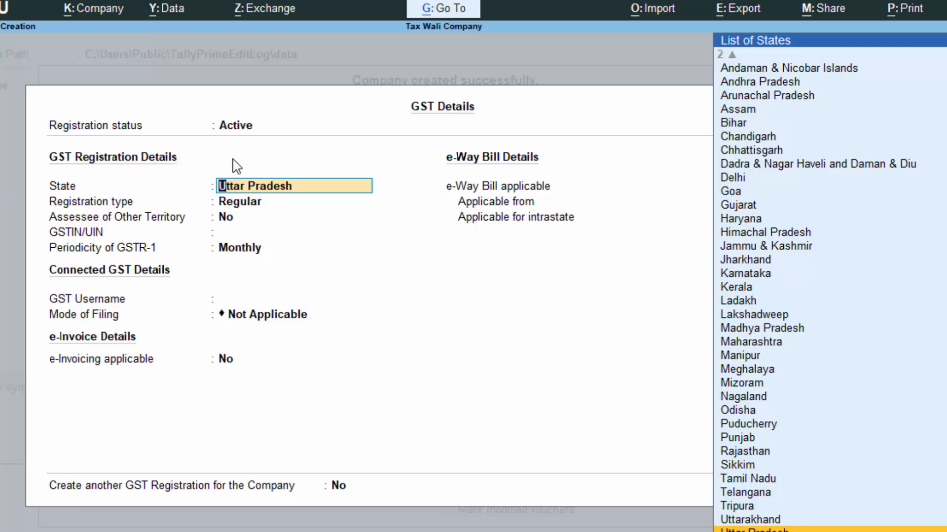
key(Return)
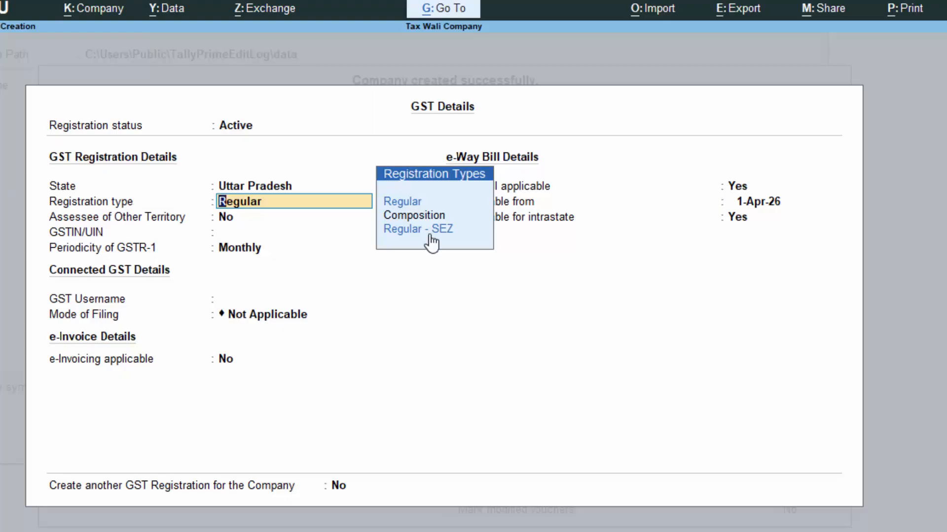
click(411, 213)
click(412, 198)
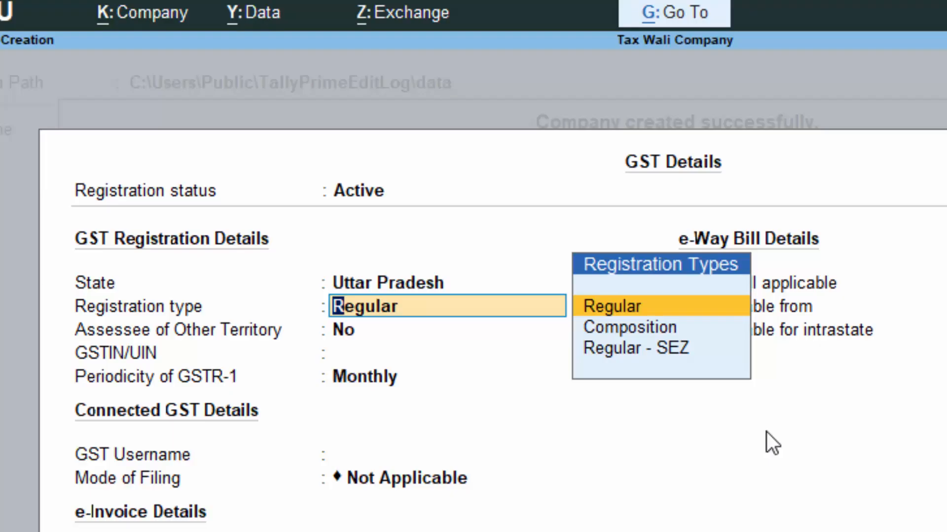
key(Return)
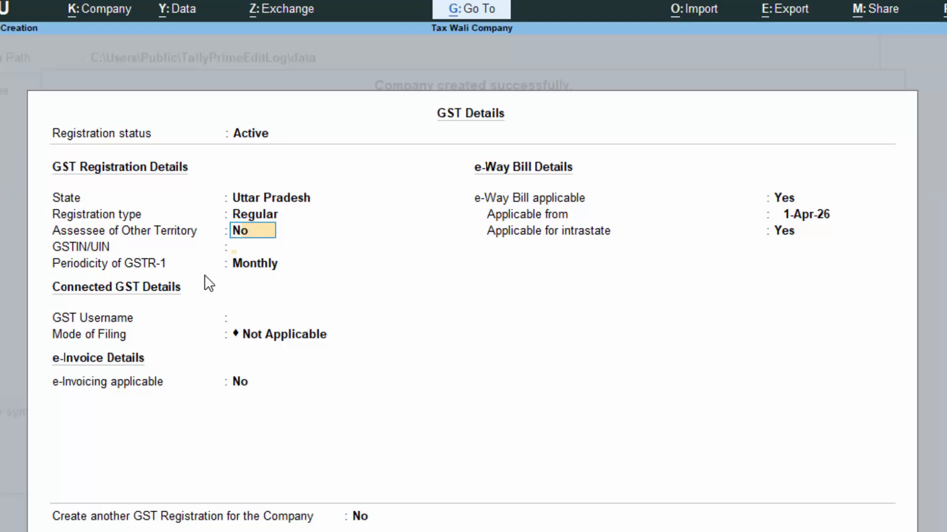
key(Return)
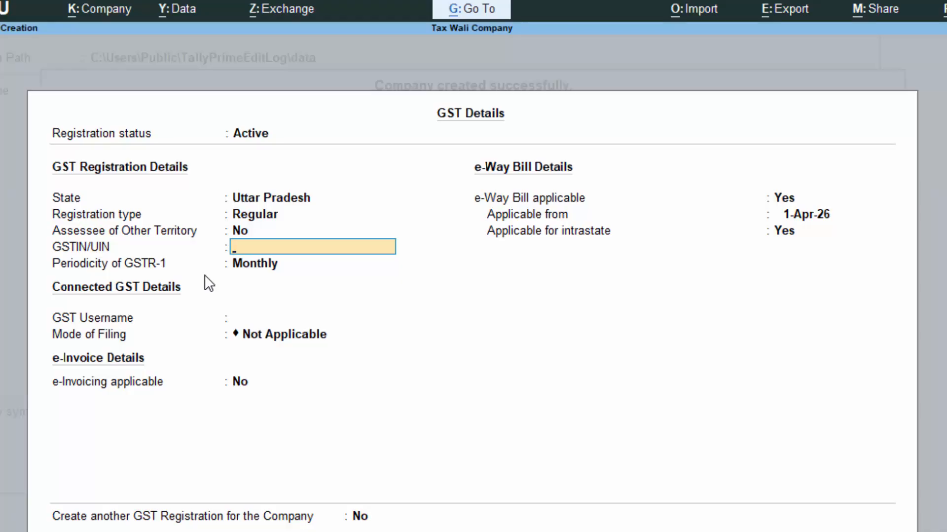
text(GG7897GGJHGKJ)
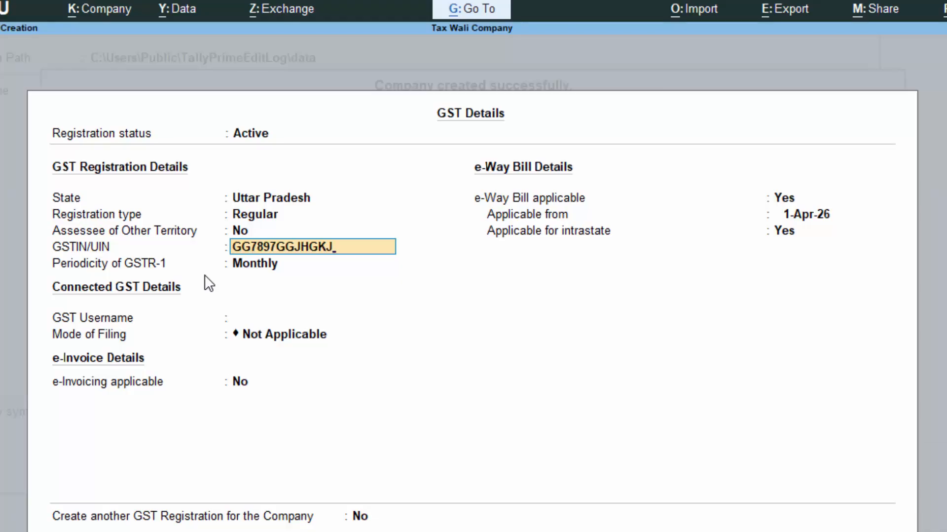
key(Return)
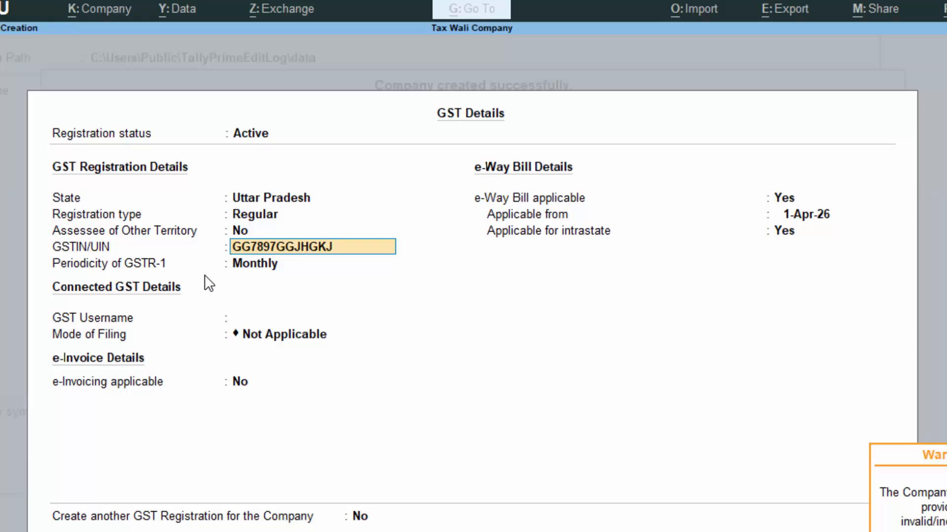
key(Return)
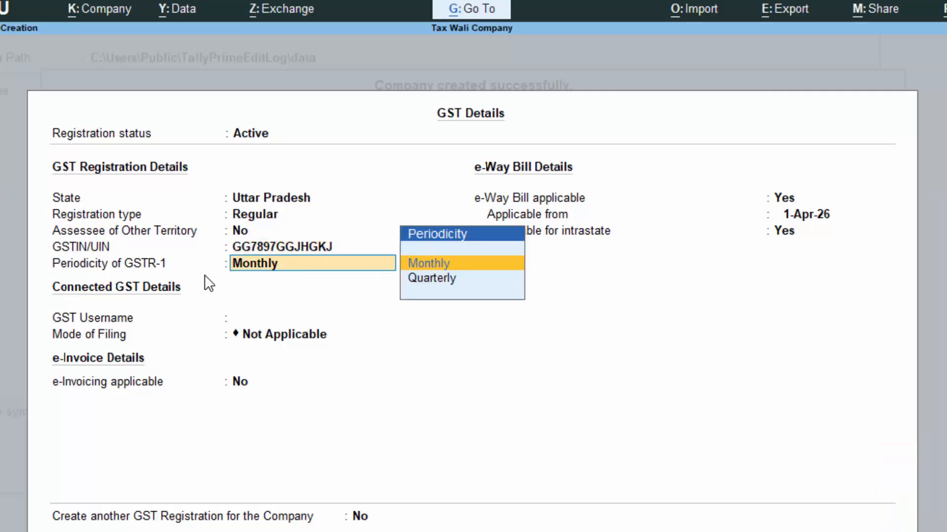
key(BackSpace)
Enter the company's GSTIN/UIN and keep the GSTR-1 periodicity as Monthly
text(AI)
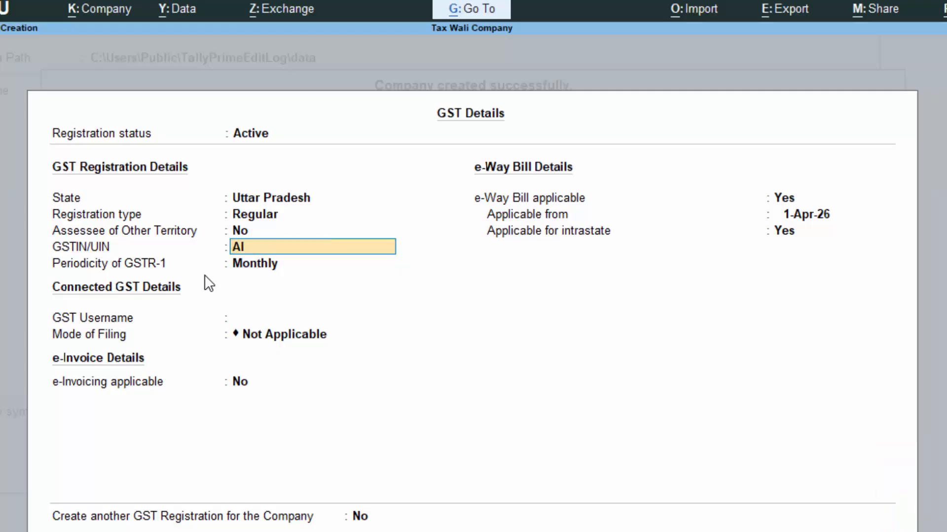
text(SPT6789H)
key(Return)
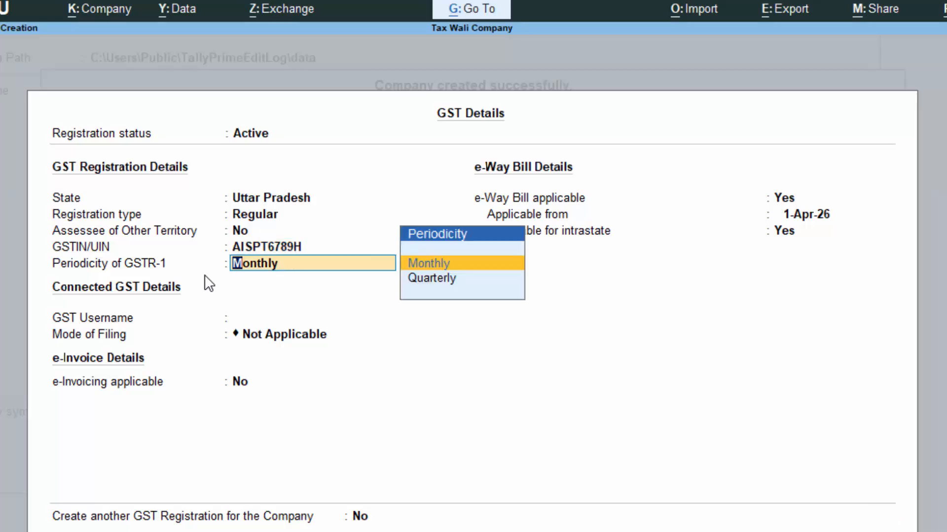
key(Return)
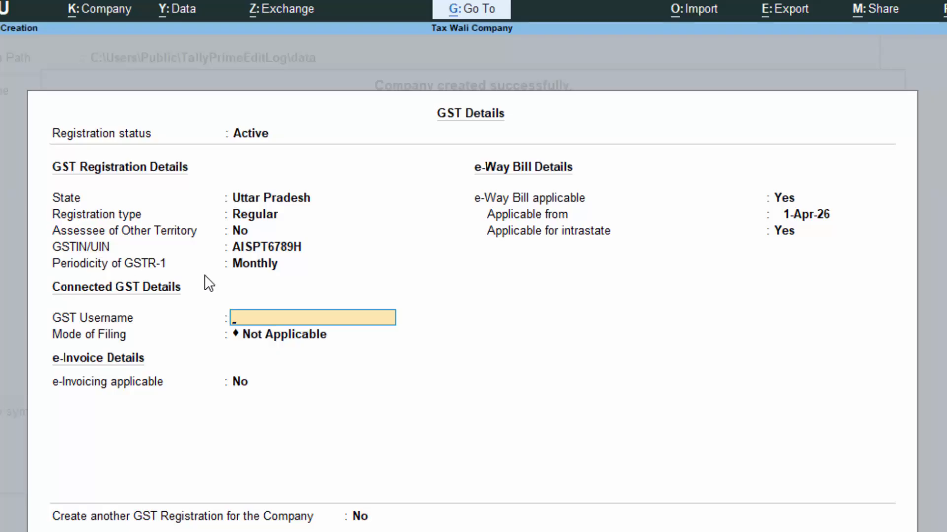
Enter the GST username and set the mode of filing to EVC
text(Suraj)
key(Return)
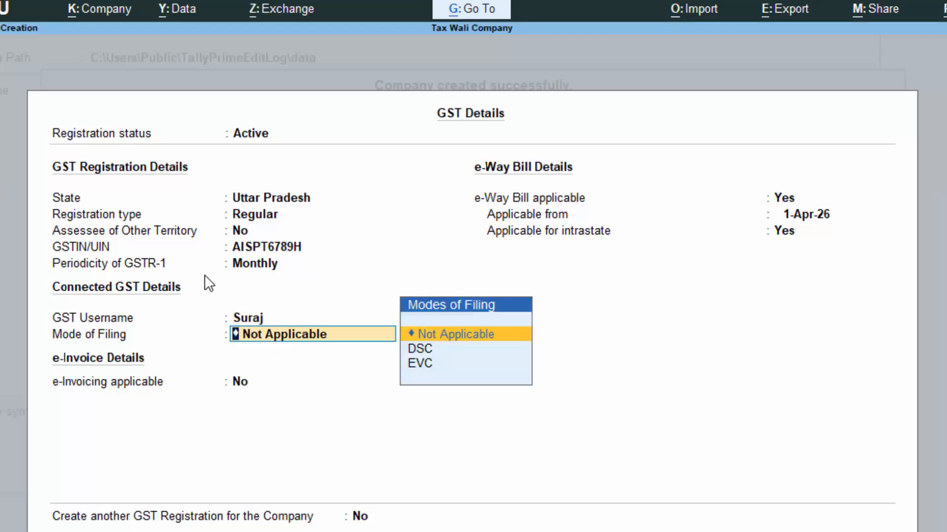
key(Down)
key(Down)
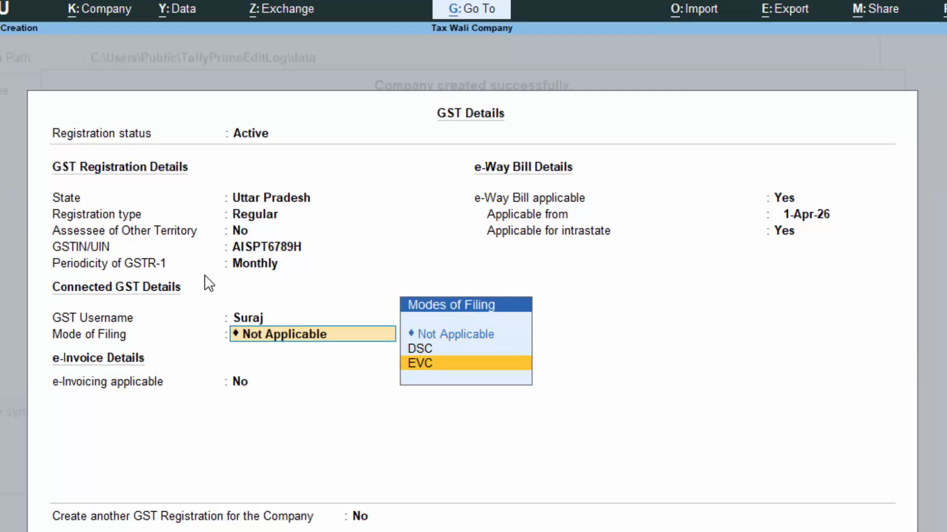
key(Return)
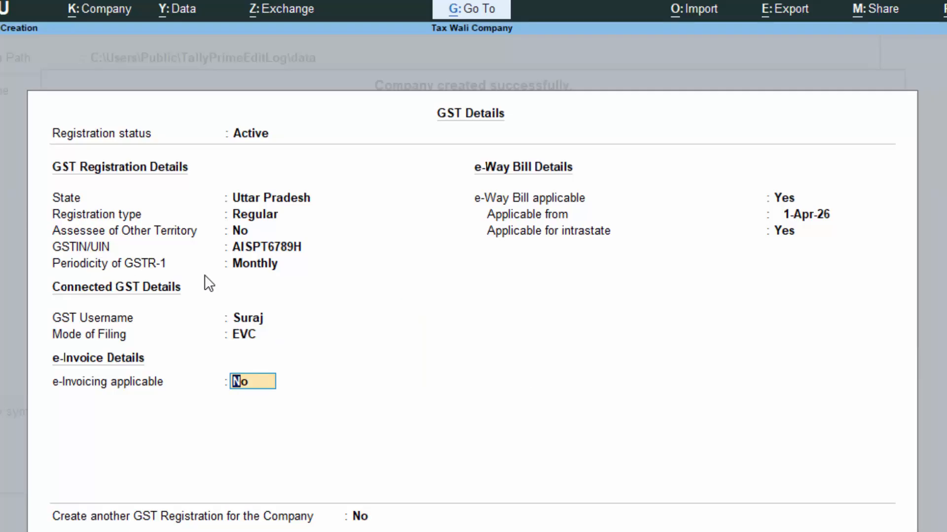
Keep e-invoicing off and the e-Way Bill defaults as they are, and save the GST details
key(Return)
key(Return)
key(Return)
key(Return)
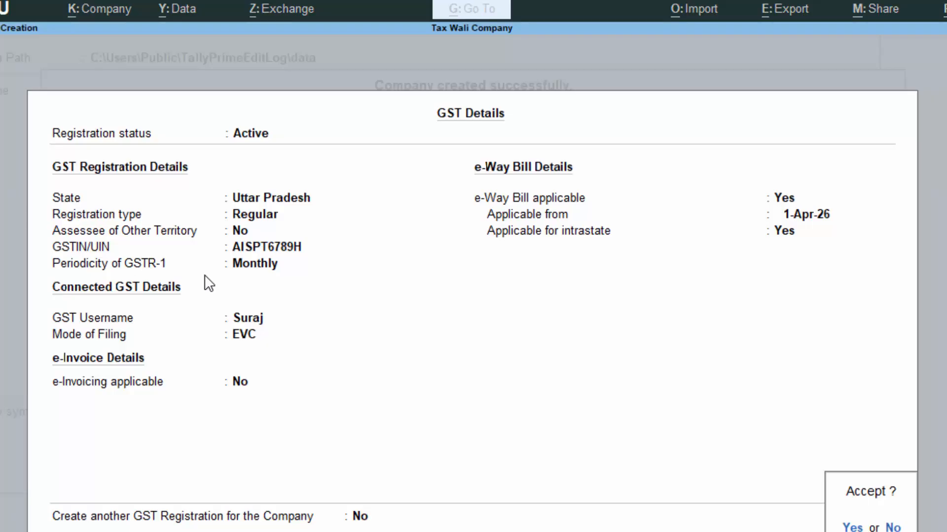
key(Return)
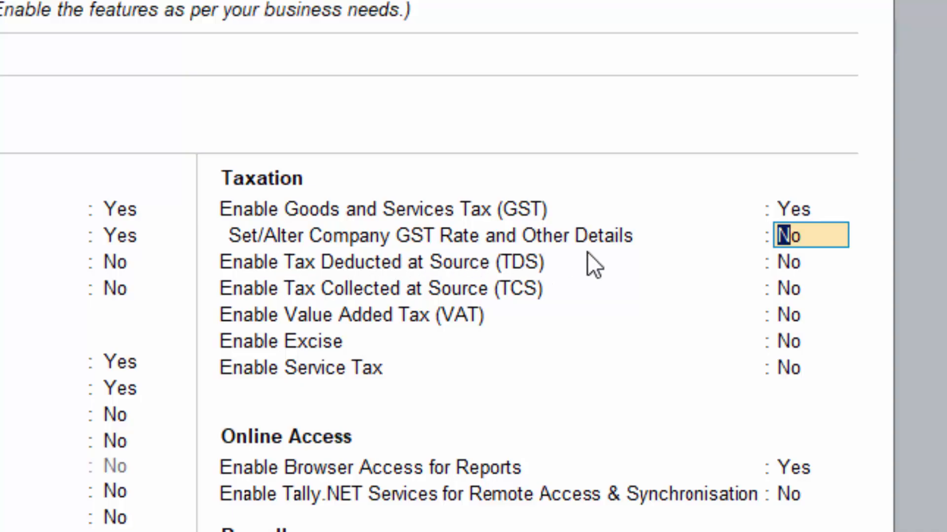
Enable the company's GST rate and other details and specify HSN/SAC 676787 there with a blank description
text(y)
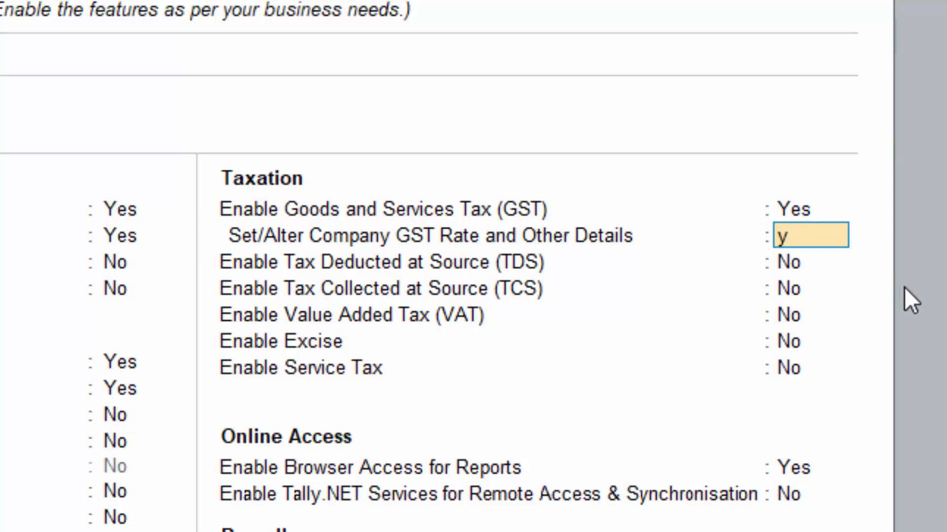
key(Return)
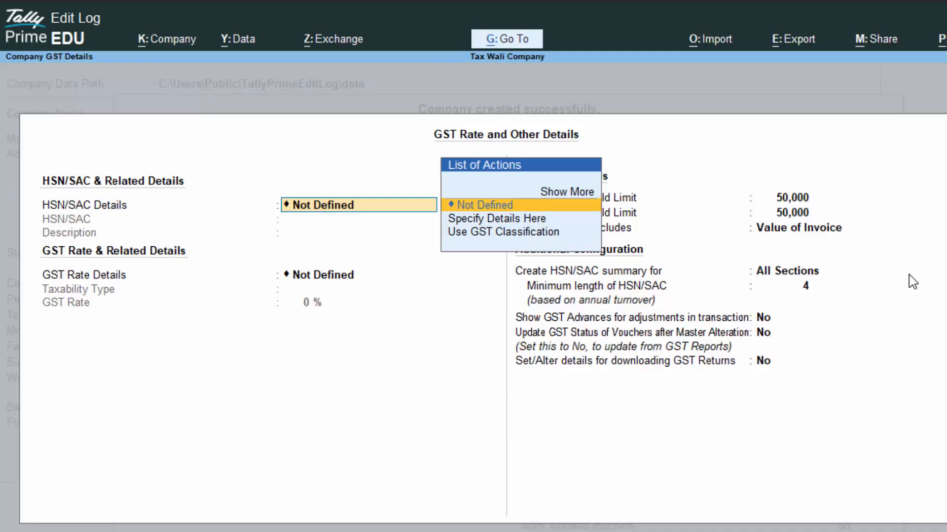
click(562, 191)
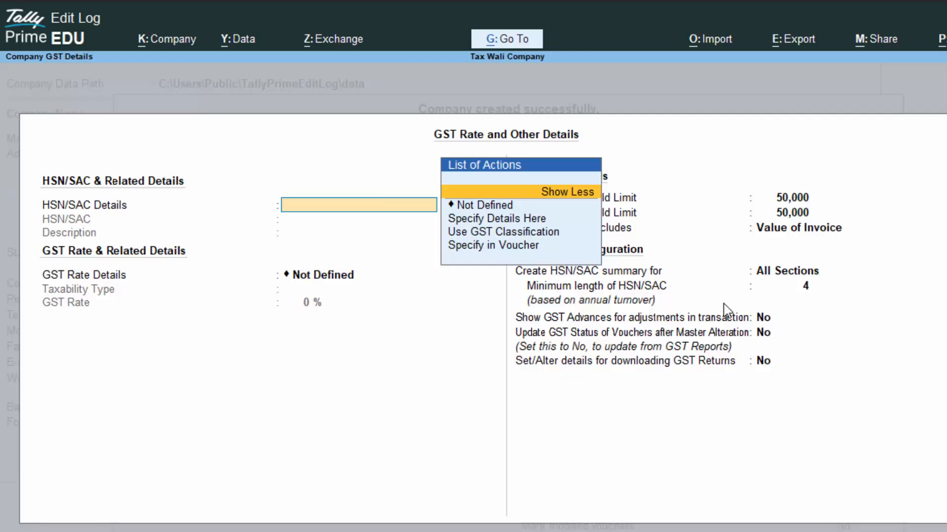
click(519, 226)
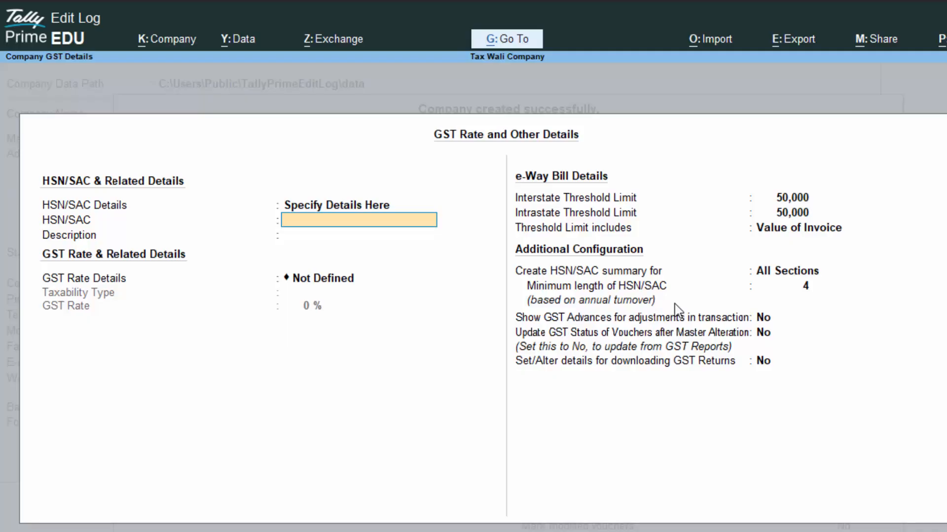
text(6787)
key(Return)
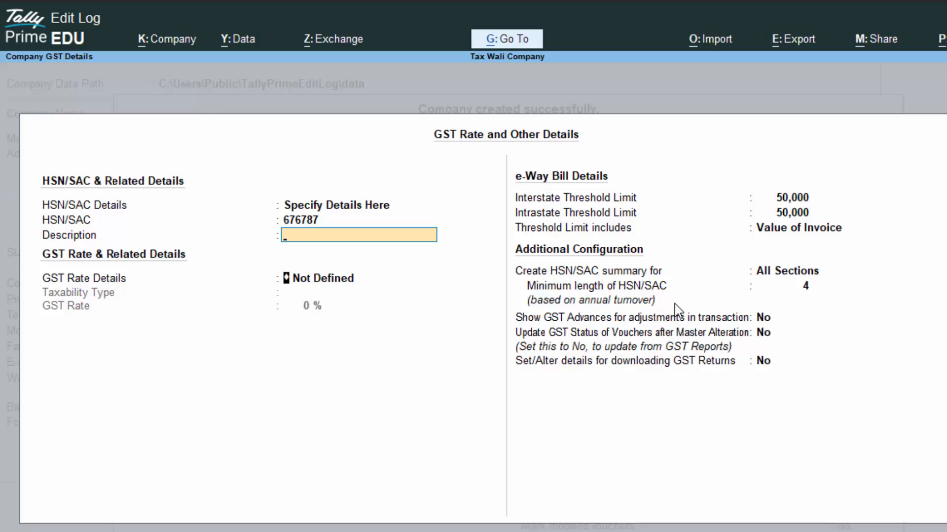
key(Return)
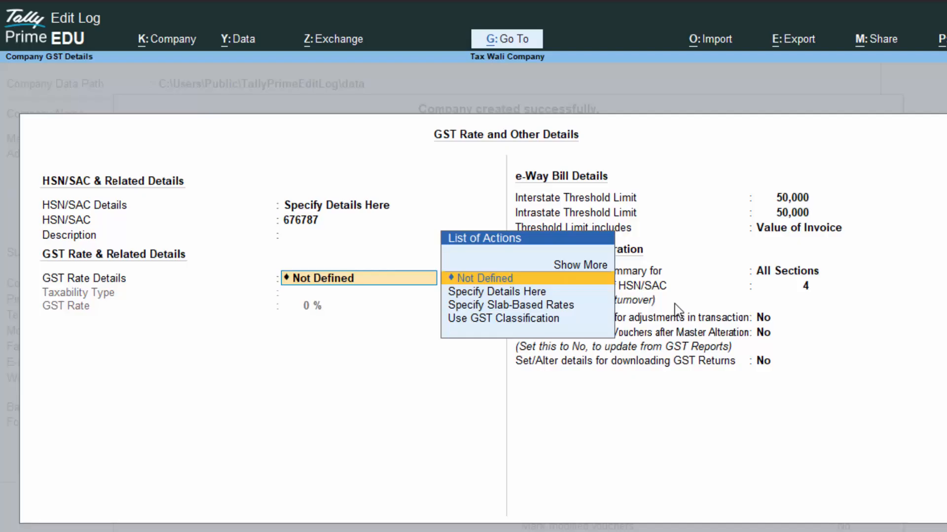
Specify the GST rate details directly, with taxability type Taxable and a GST rate of 18%
key(Down)
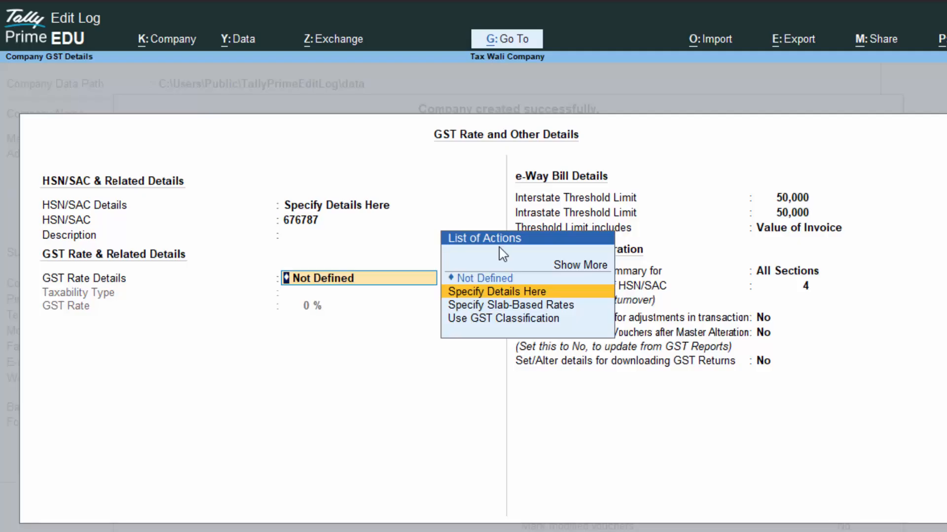
click(582, 267)
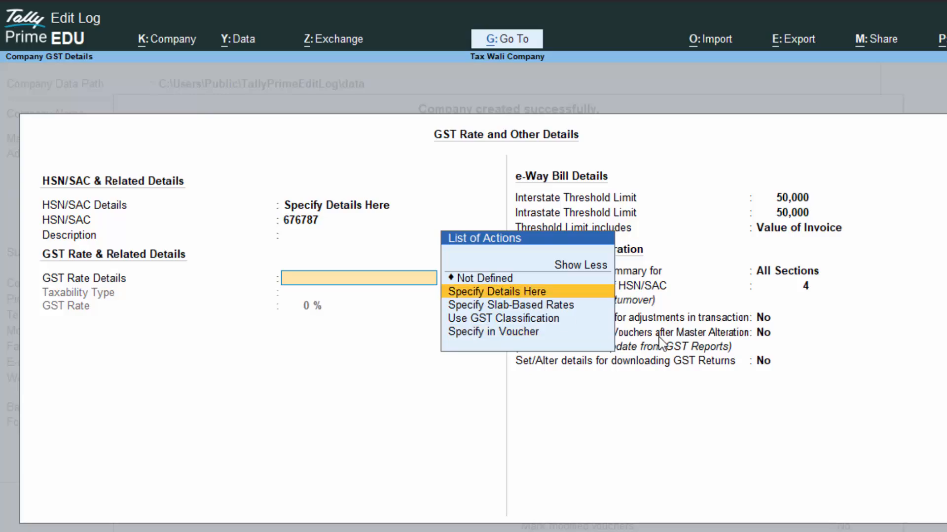
key(Return)
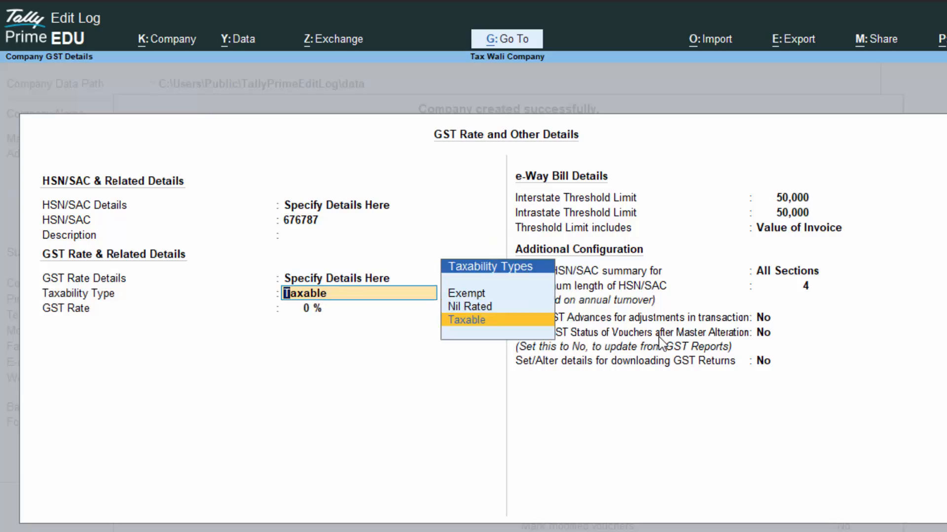
key(Return)
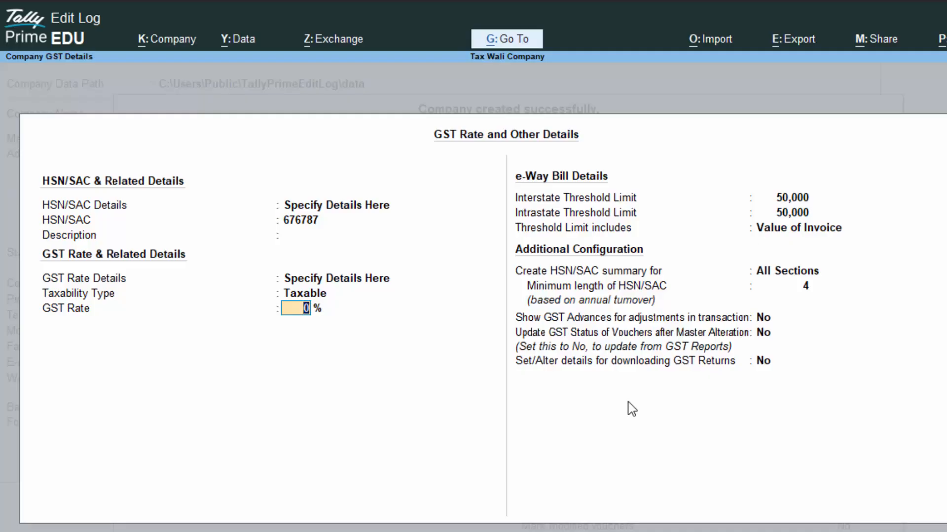
text(18)
key(Return)
Keep the default e-Way Bill thresholds and additional configuration, and save the GST rate and other details
key(Return)
key(Return)
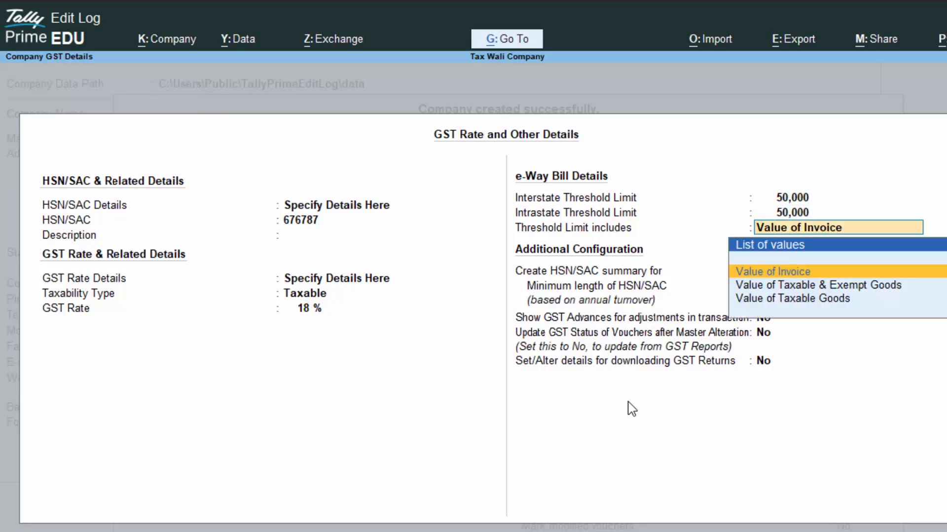
key(Return)
key(Return)
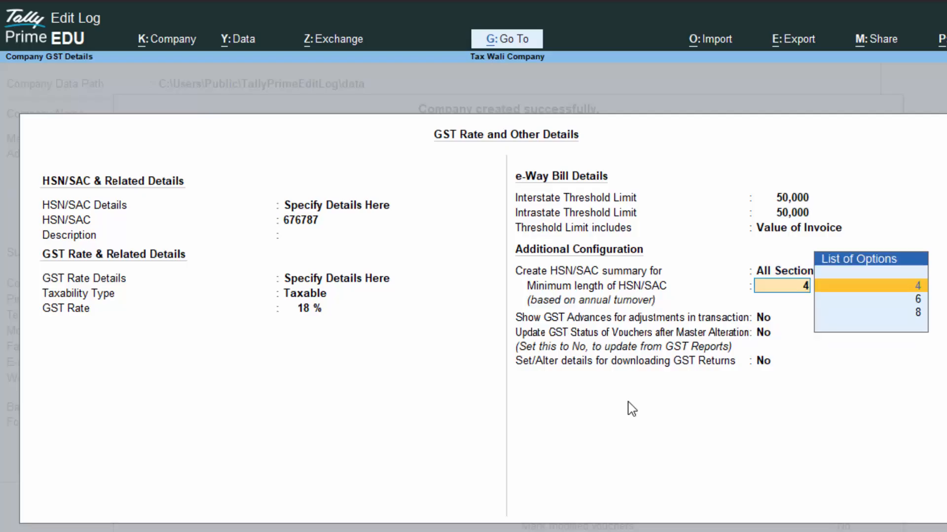
key(Return)
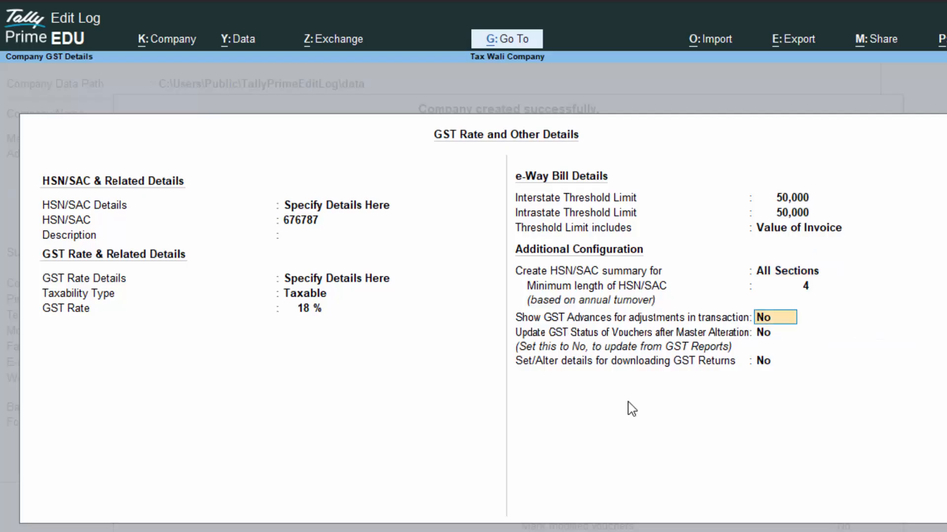
key(Return)
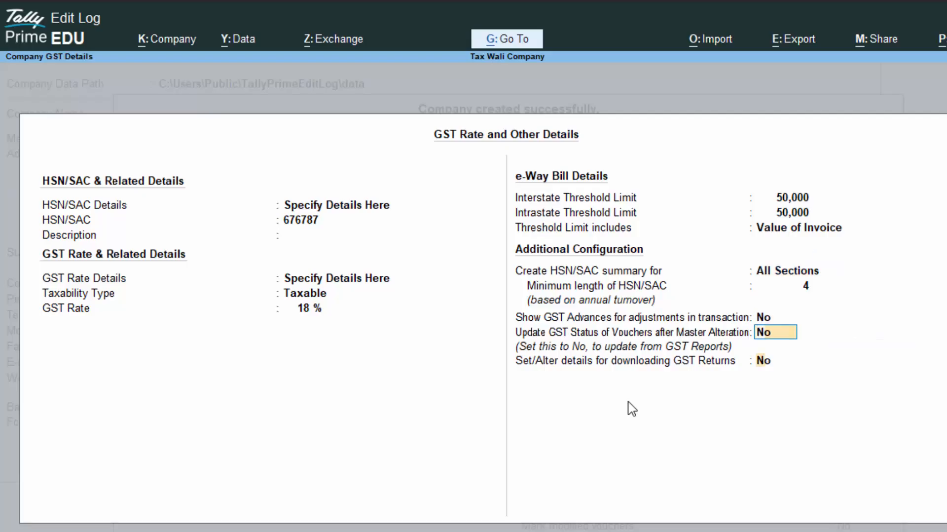
key(Return)
key(Return)
key(Return)
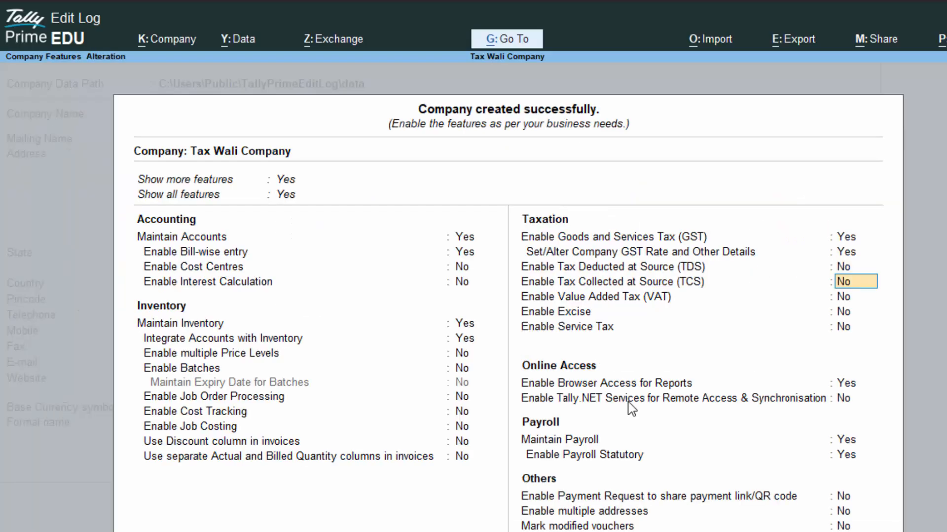
Leave the remaining tax features and Tally.NET Services off, and set Browser Access for Reports to No
key(Return)
key(Return)
key(Return)
key(Return)
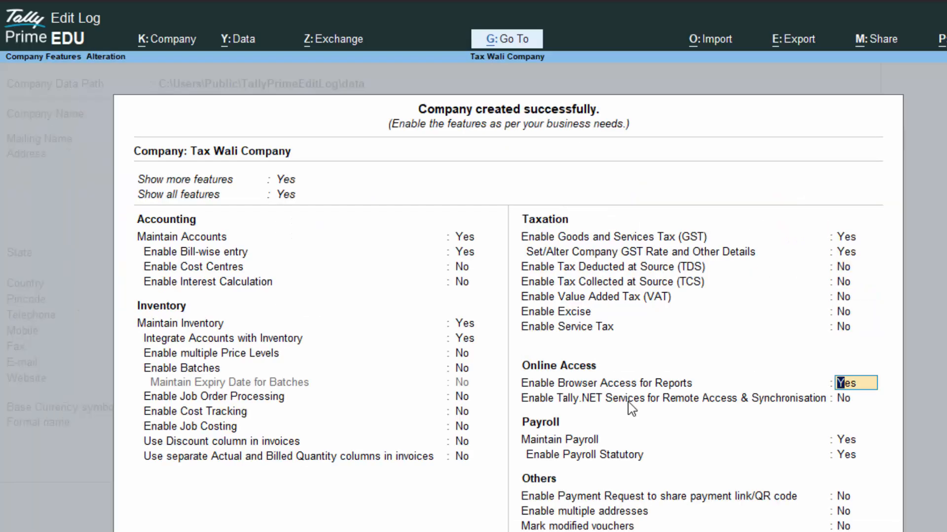
text(n)
key(Return)
key(Return)
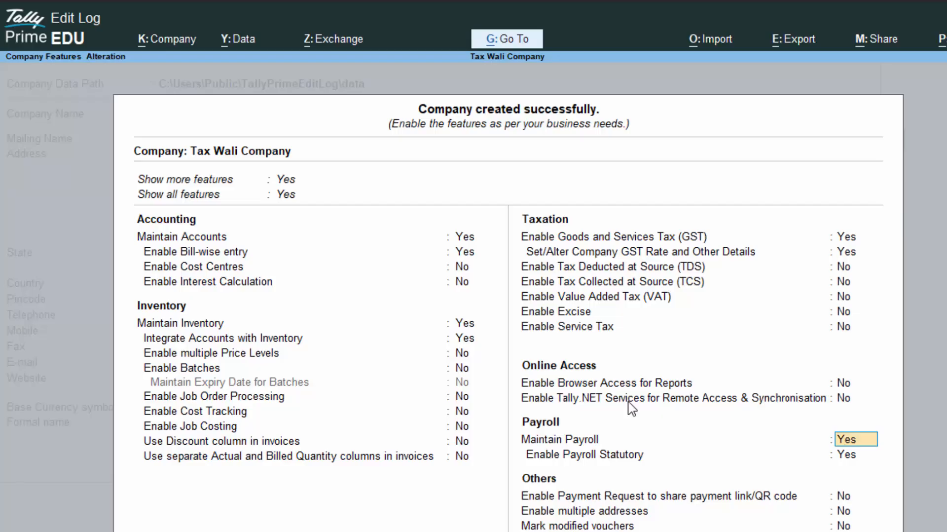
Set Maintain Payroll to No, keep the other features off, and save the company features
text(n)
key(Return)
key(Return)
key(Return)
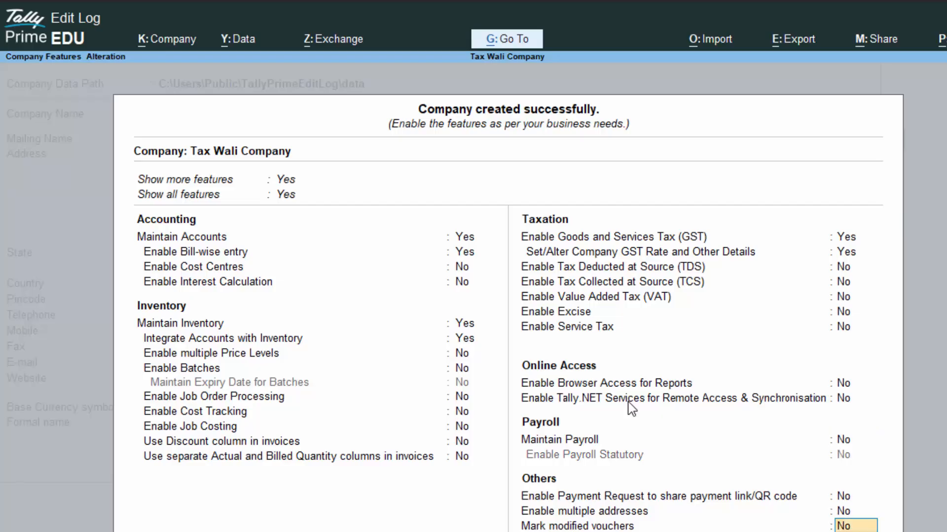
key(Return)
key(Return)
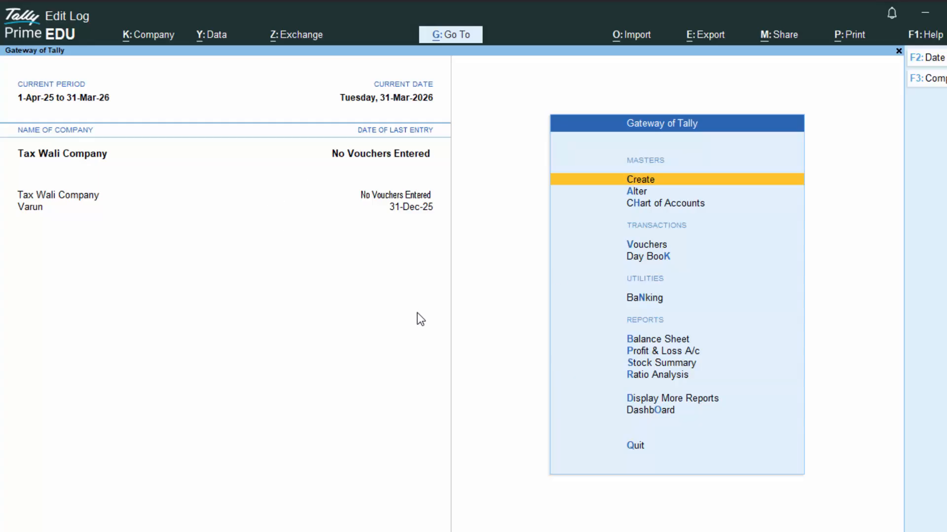
Open a Receipt voucher and name a new ledger Capital A/c for its credit entry
key(v)
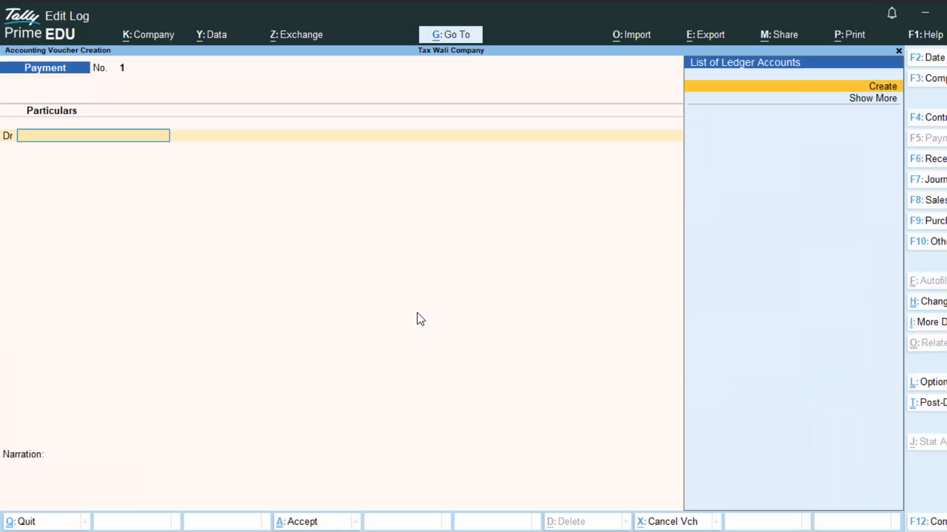
click(918, 163)
key(Return)
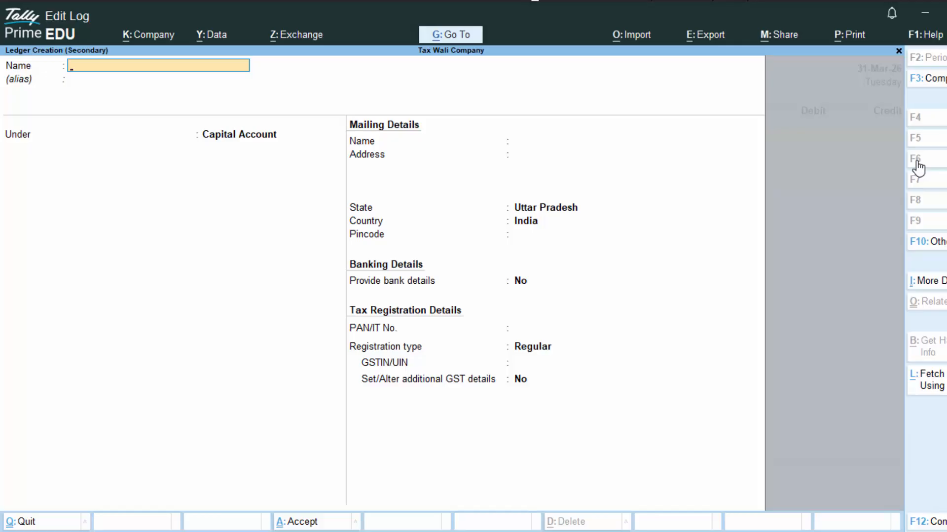
text(Capital A/c)
key(Return)
key(Return)
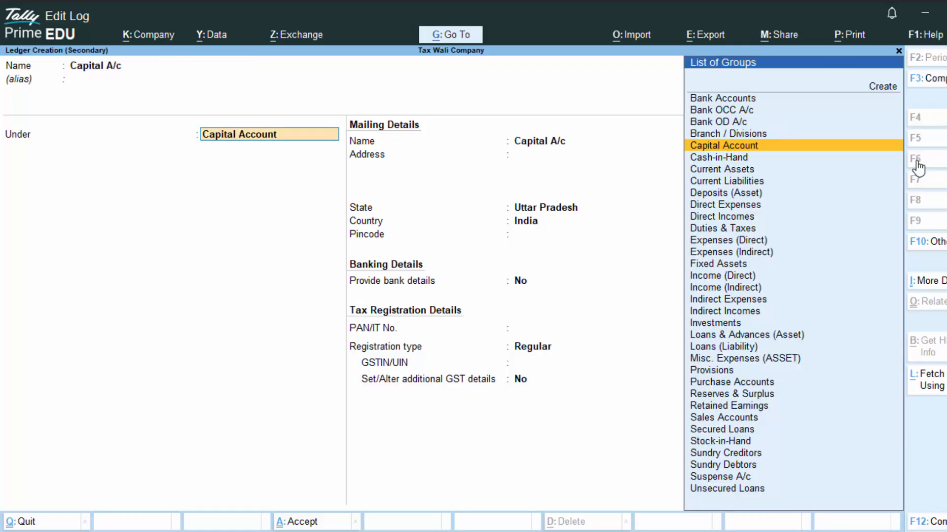
Place the new ledger under the Capital Account group and save it with the default mailing, banking and tax registration details
key(Return)
key(Return)
key(Return)
key(Return)
key(Return)
key(Return)
key(Return)
key(Return)
key(Return)
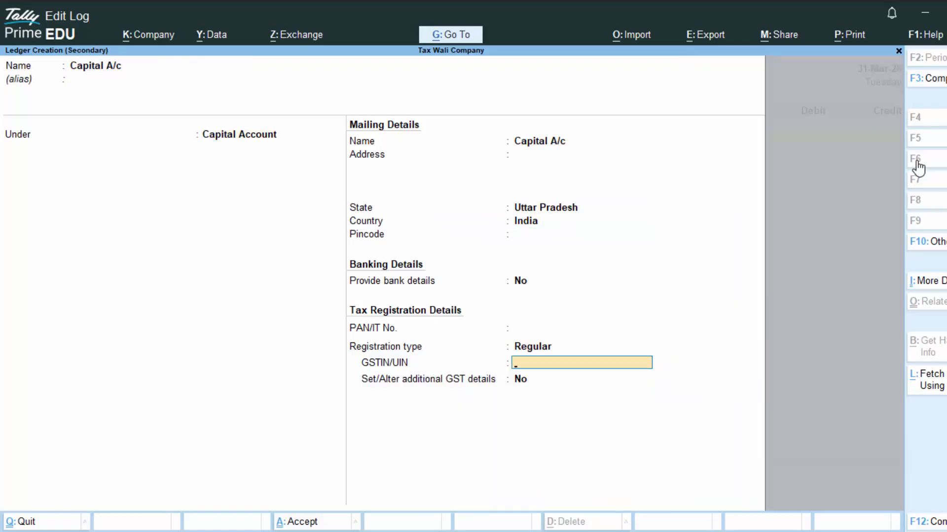
key(Return)
key(Return)
key(Return)
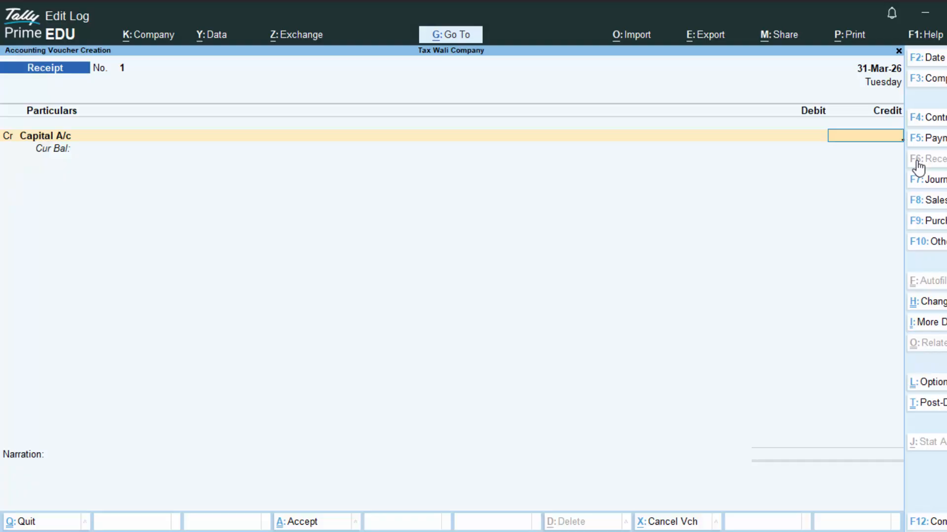
Credit Capital A/c with 6,00,000, debit Cash with the same amount, and try to save the receipt
text(600000)
key(Return)
key(Down)
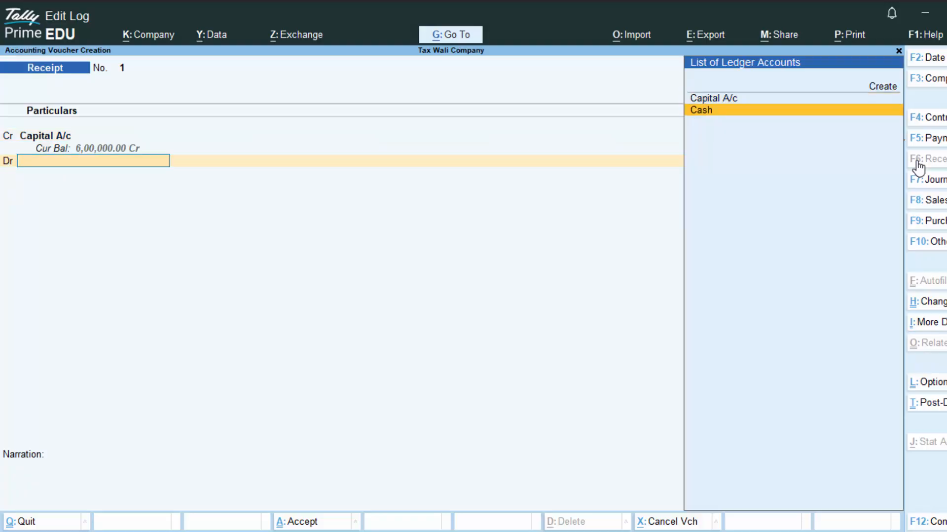
key(Return)
key(Return)
key(Return)
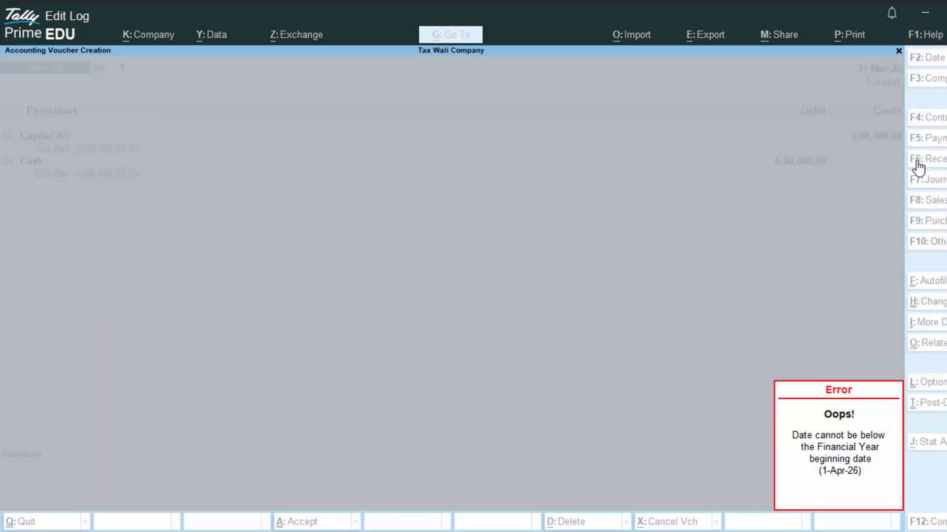
key(Escape)
key(Return)
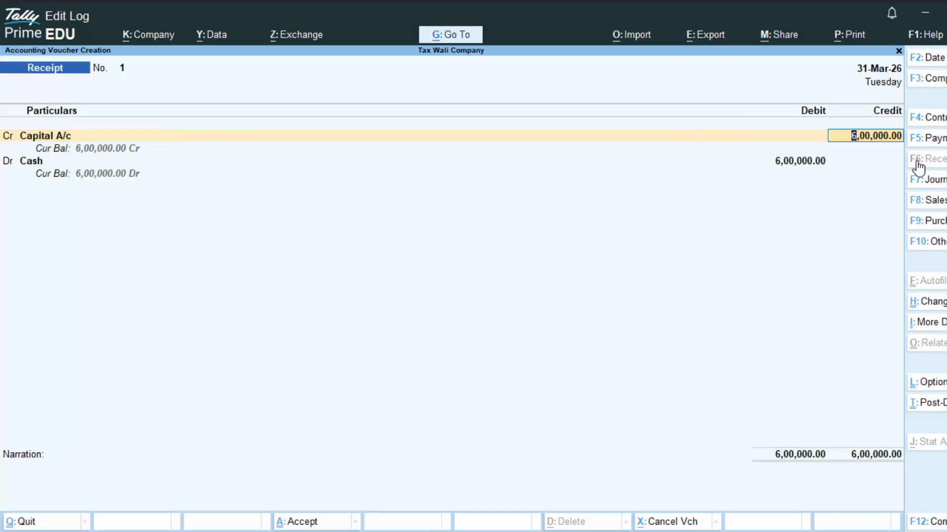
Change the accounting period so that it starts on 1-4-2026
key(alt+F2)
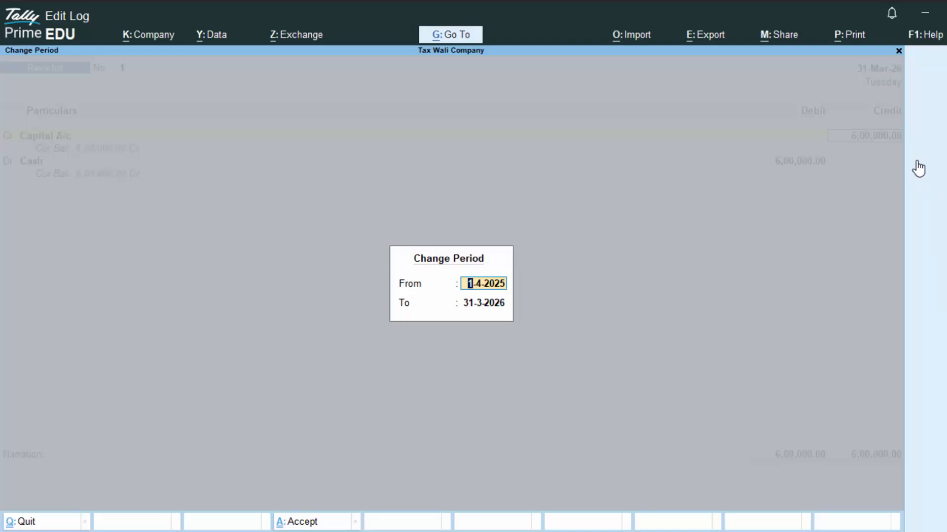
text(1-4-0)
key(BackSpace)
text(26)
key(Return)
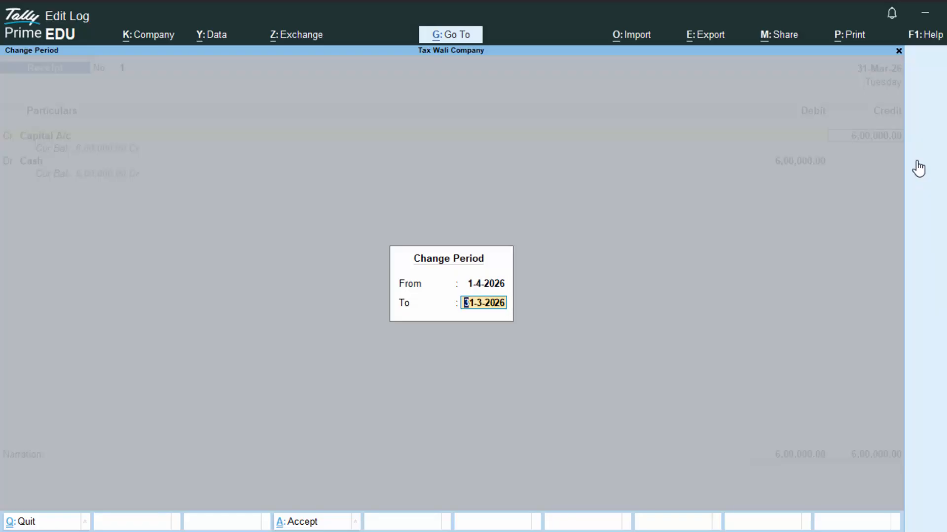
text(31-3-26)
key(Return)
Try to save the receipt voucher again with its date as is and no narration
key(Return)
key(Return)
key(Return)
key(Return)
key(Return)
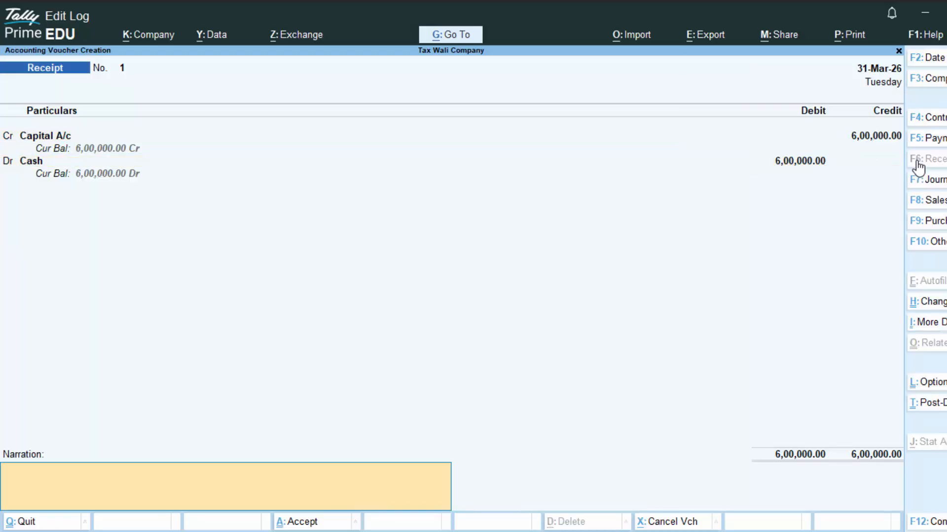
key(Return)
key(Return)
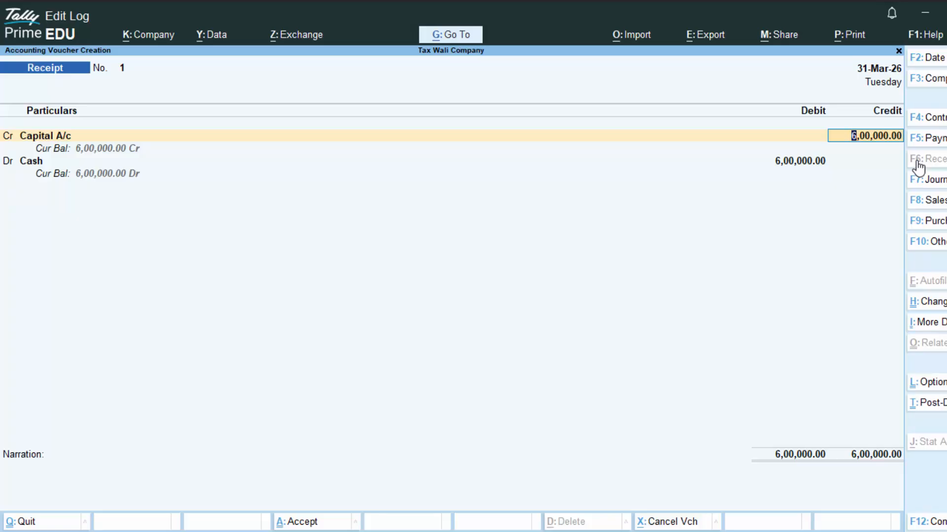
Set the receipt voucher's date to 1-4-26 and save the voucher without a narration
key(F2)
text(1-4-2)
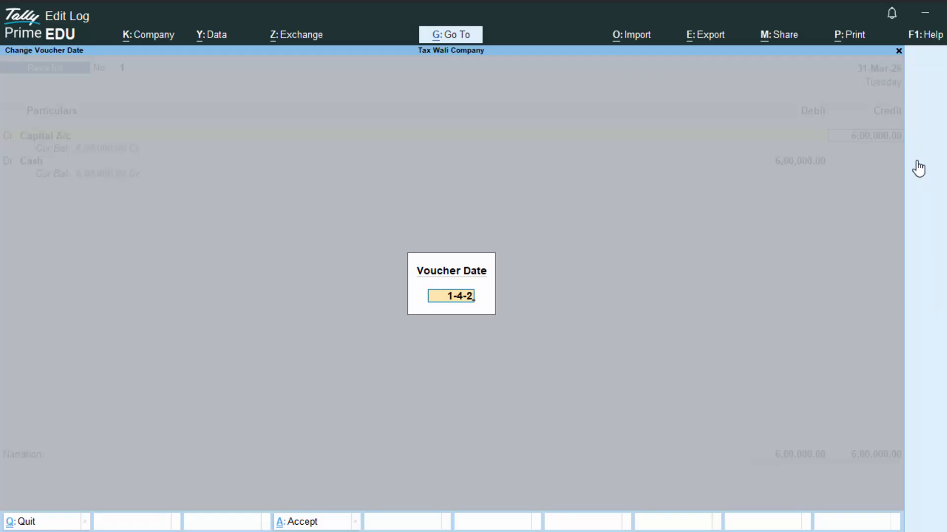
text(6)
key(Return)
key(Return)
key(Return)
key(Return)
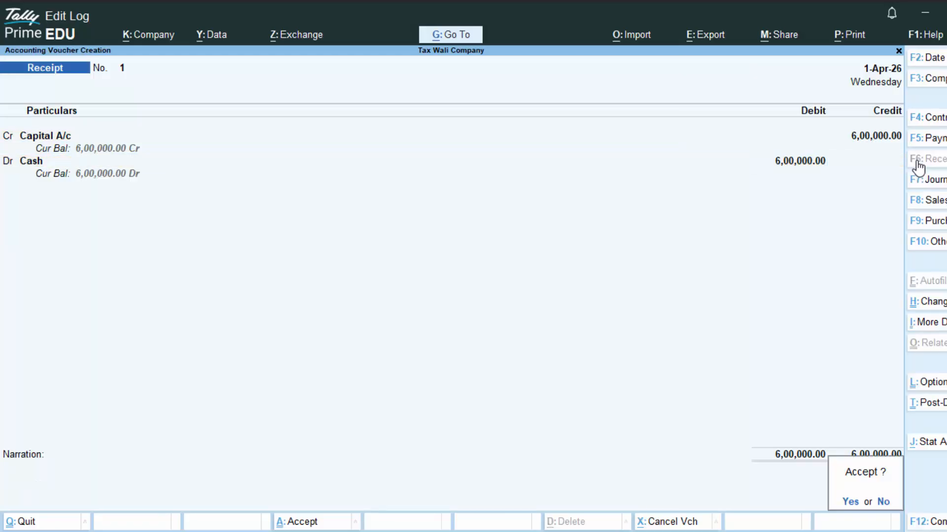
key(Return)
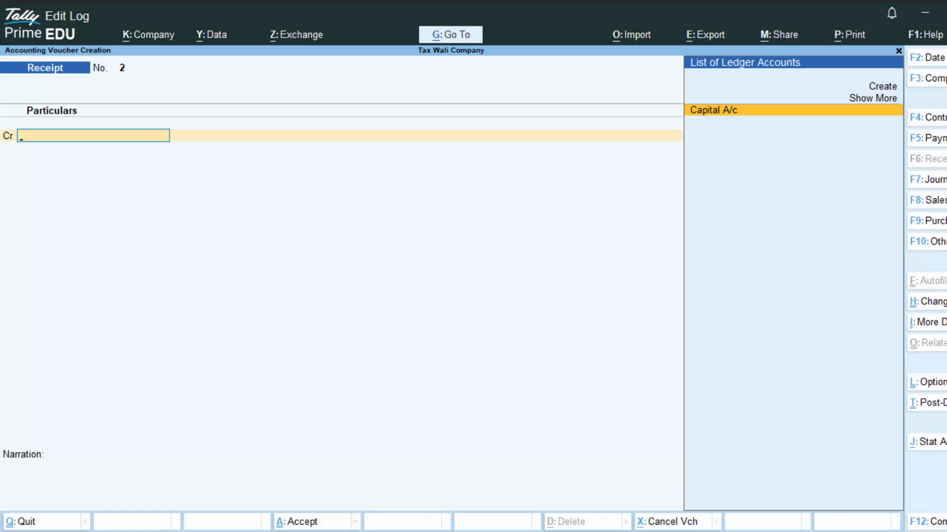
Start a purchase voucher with supplier invoice number 78886 dated 1-Apr-26
key(F9)
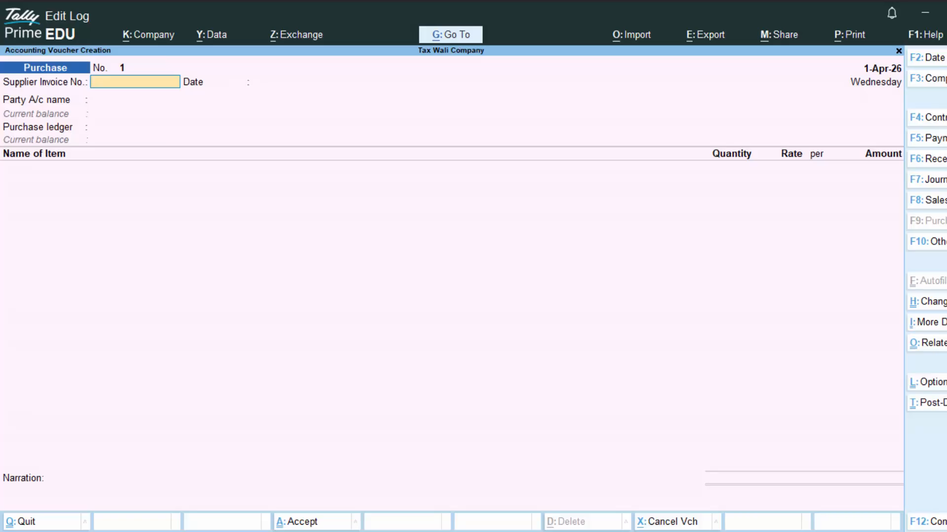
text(78886)
key(Return)
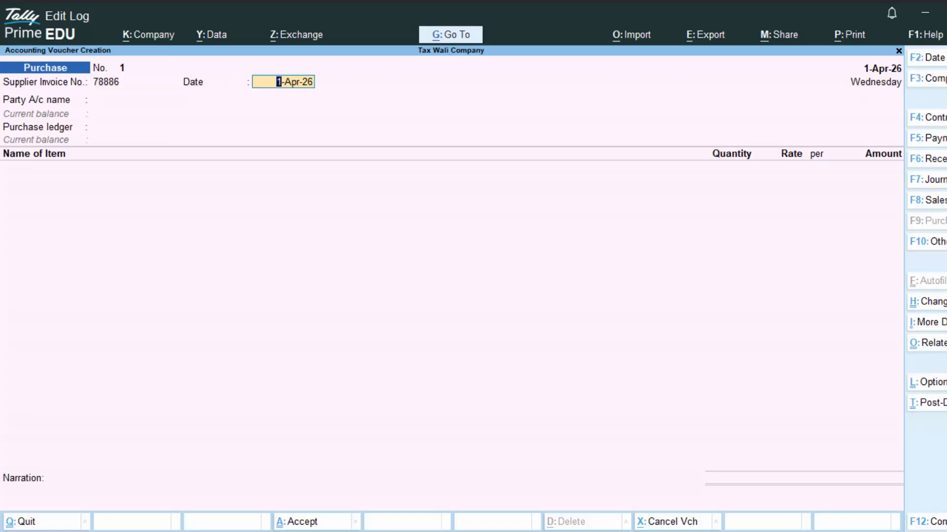
key(Return)
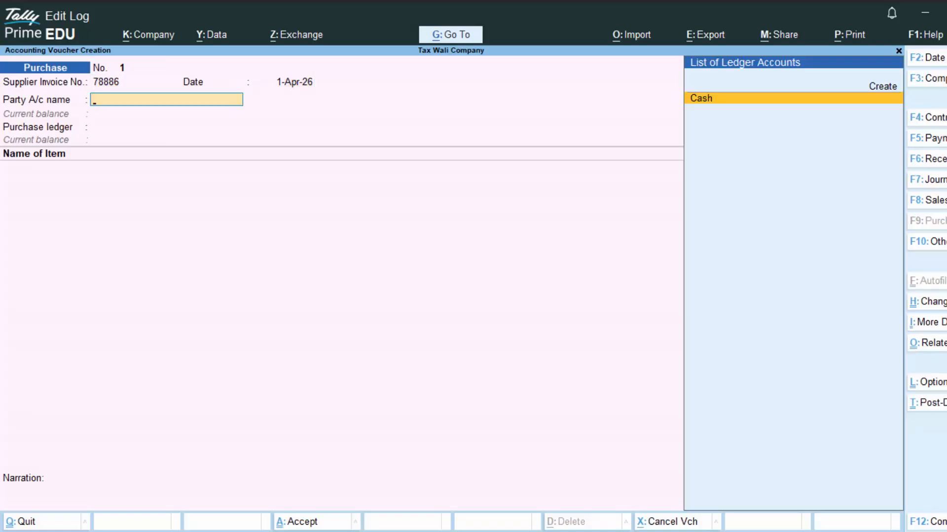
Create a party ledger named Supplier 1 from the purchase voucher and place it under Sundry Creditors
key(alt)
key(alt+c)
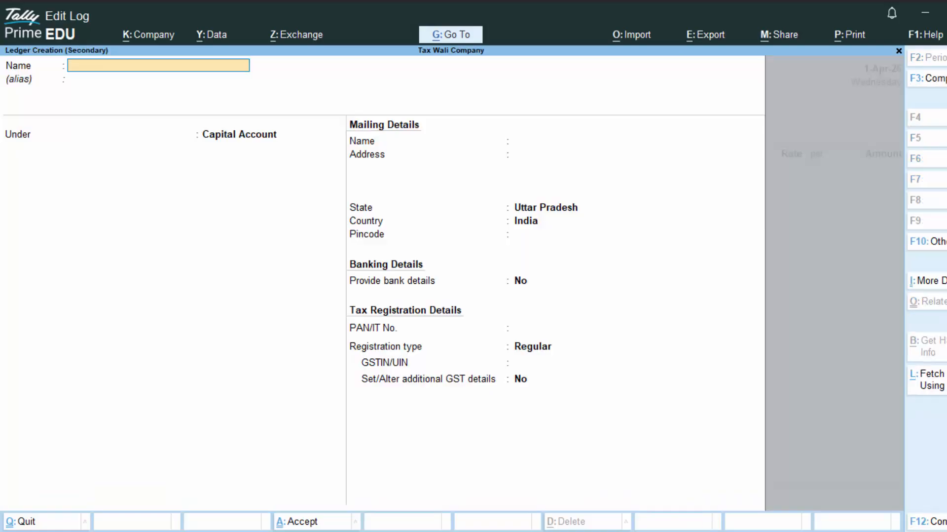
text(Supplier 1)
key(Return)
key(Return)
text(S)
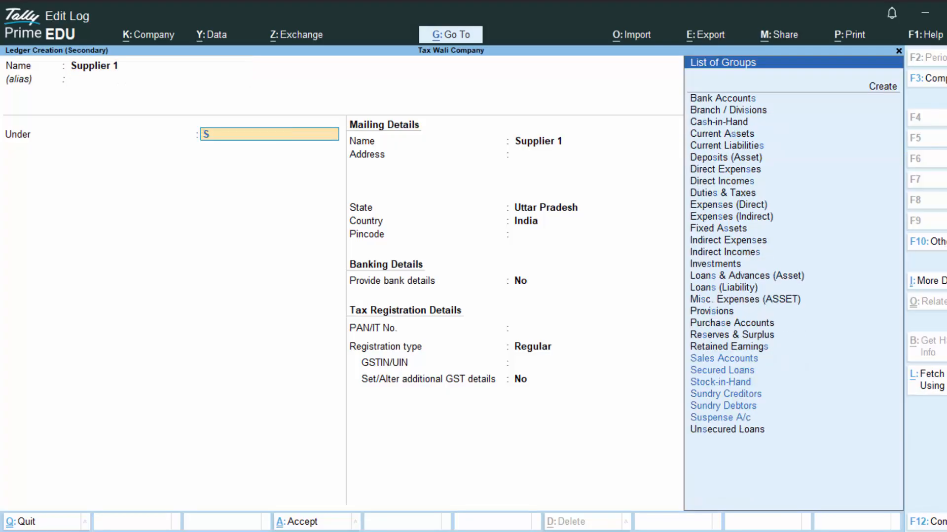
key(Down)
key(Down)
key(Down)
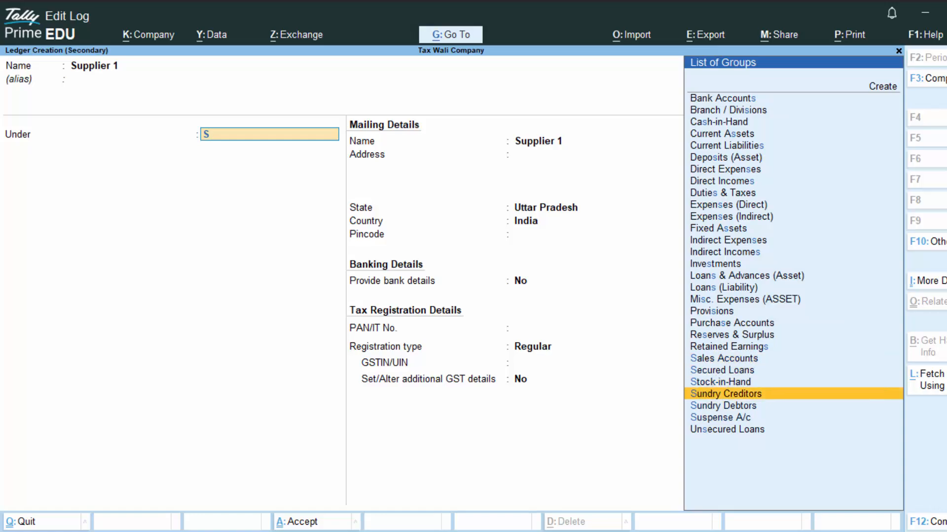
key(Return)
Keep the default balance, mailing, banking and Regular tax registration details, leave GSTIN/UIN blank, and save the Supplier 1 ledger
key(Return)
key(Return)
key(Return)
key(Return)
key(Return)
key(Return)
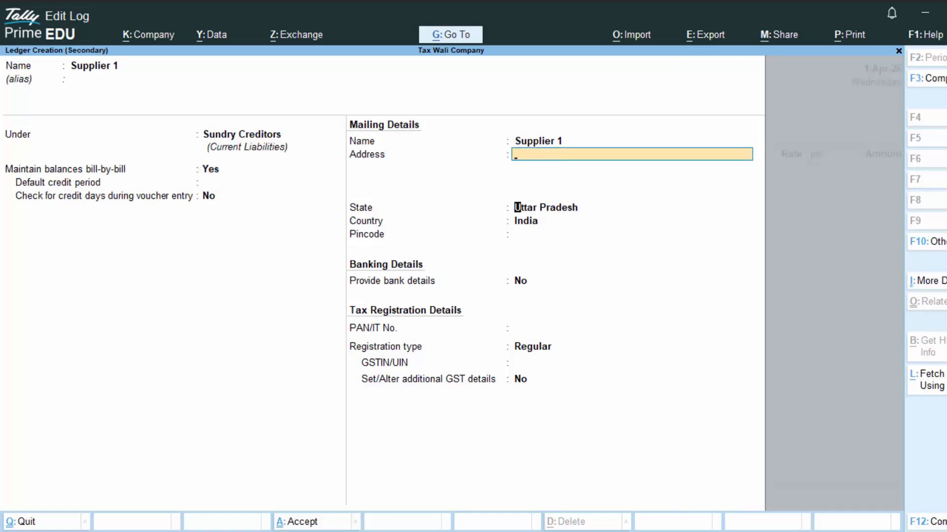
key(Return)
key(Return)
key(Return)
key(Return)
key(Return)
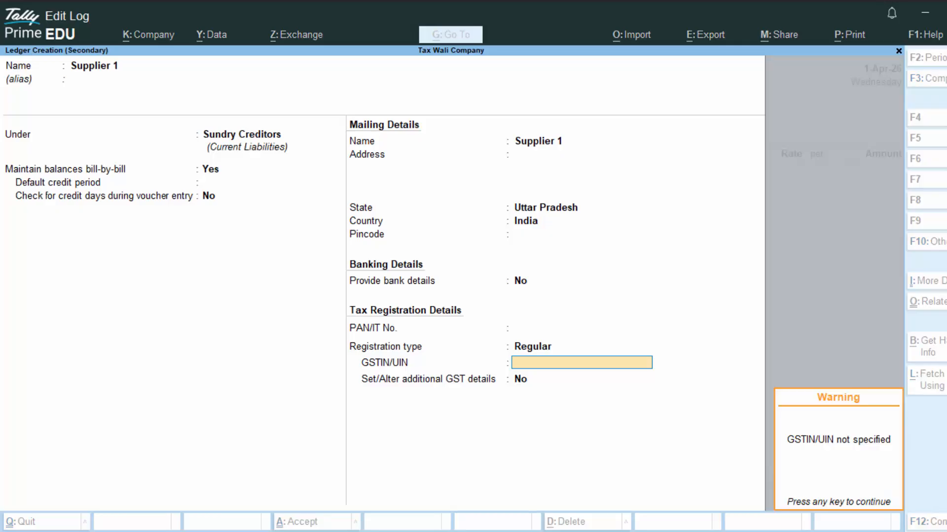
key(Return)
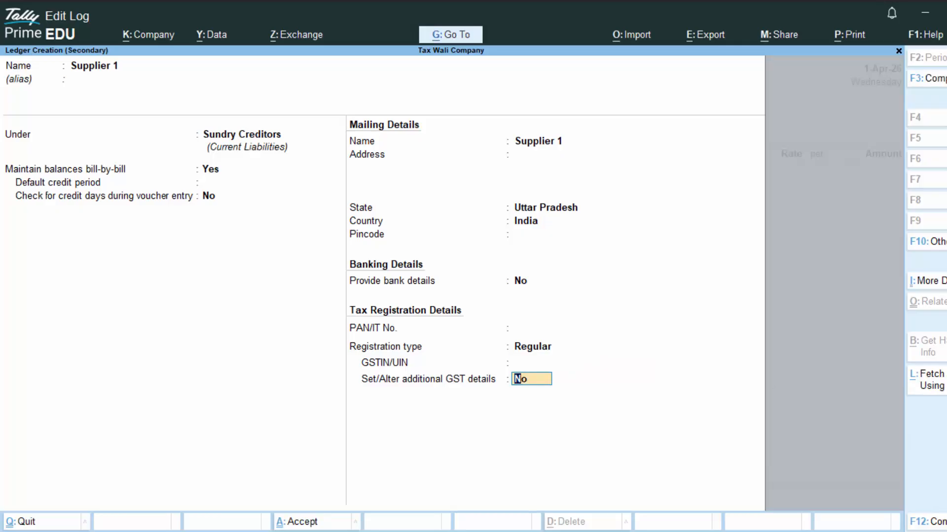
key(Return)
key(Return)
key(Return)
key(Return)
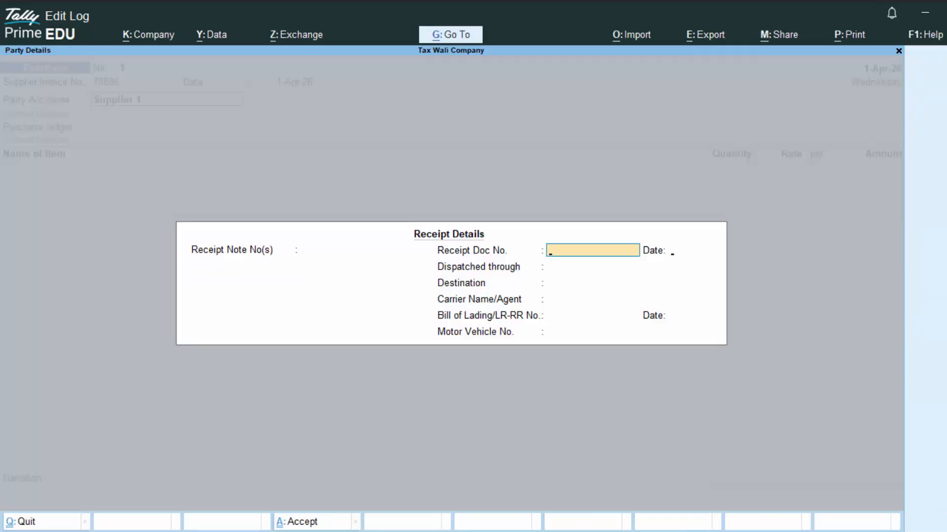
Leave all receipt and dispatch details of the purchase blank and go on to the party details
key(Return)
key(Return)
key(Return)
key(Return)
key(Return)
key(Return)
key(Return)
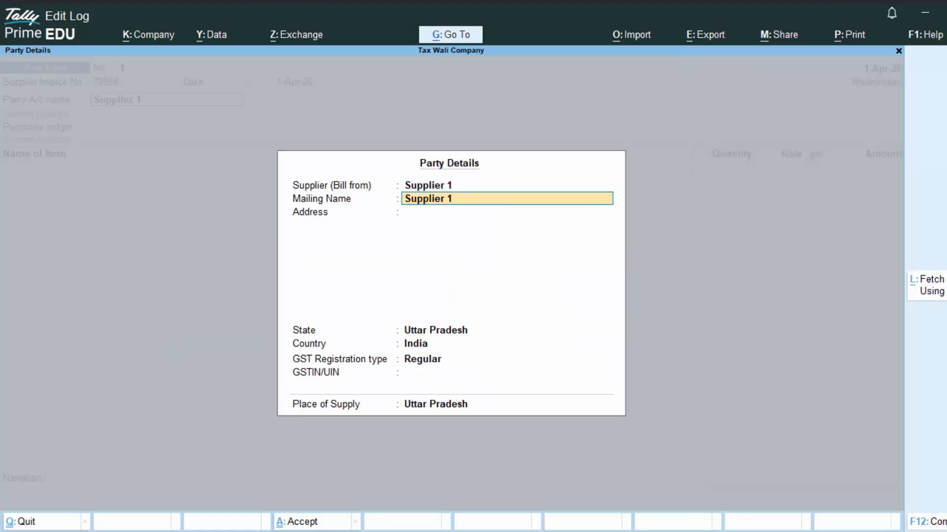
Enter the supplier's GSTIN/UIN in the party details, keeping Regular registration and Uttar Pradesh as state and place of supply
key(Return)
key(Return)
key(Return)
key(Return)
text(F)
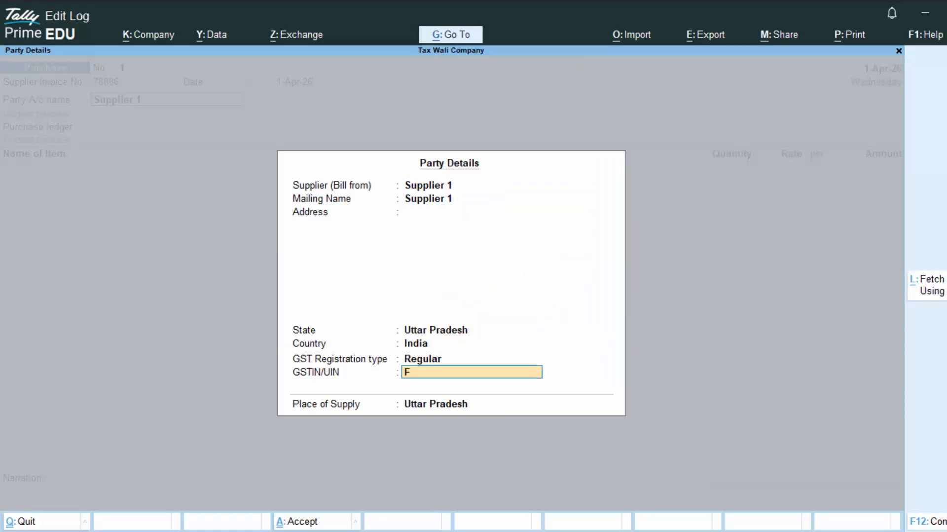
text(GFDHFJFHFR)
key(Return)
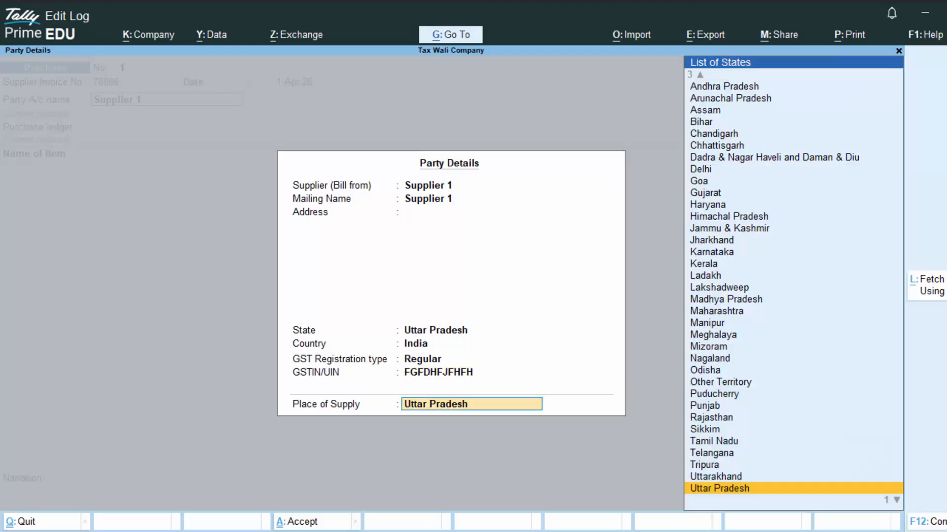
key(Return)
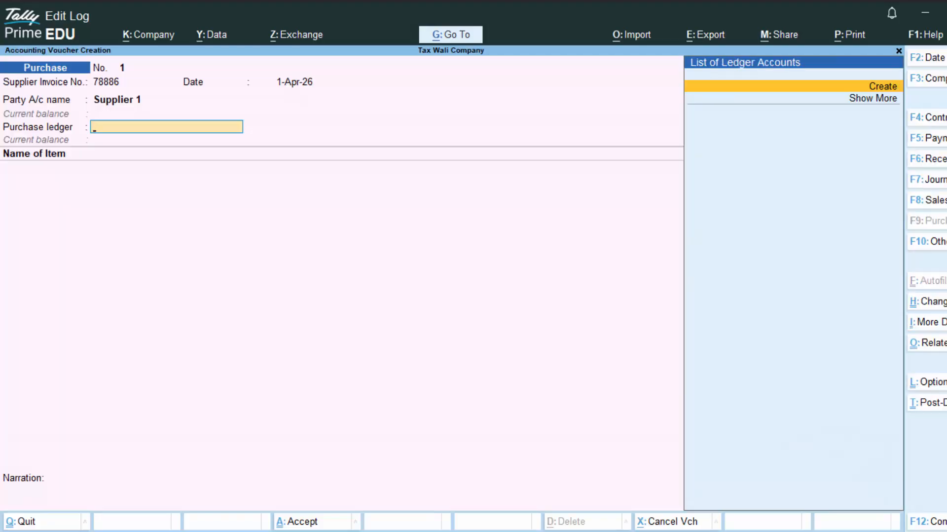
Create a purchase ledger named Purchase A/c under the Purchase Accounts group
key(Return)
text(P)
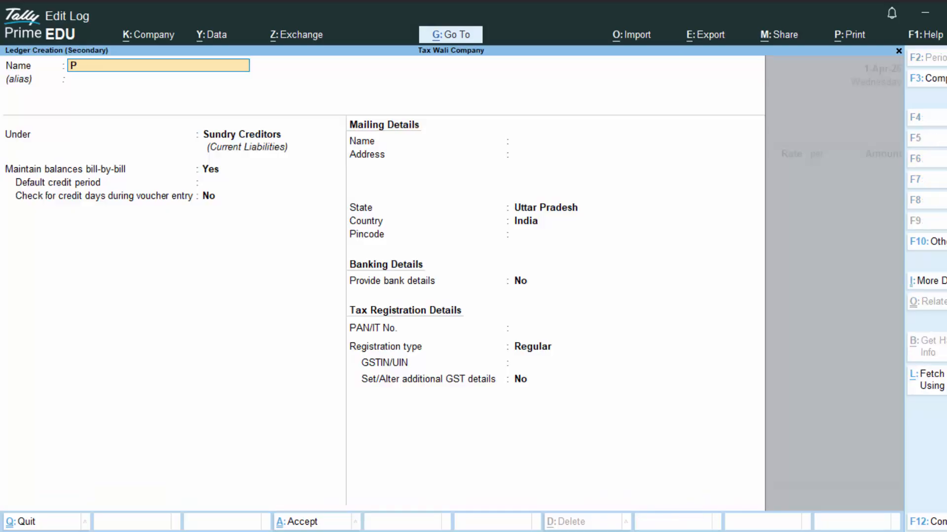
text(urchase a/c)
key(Return)
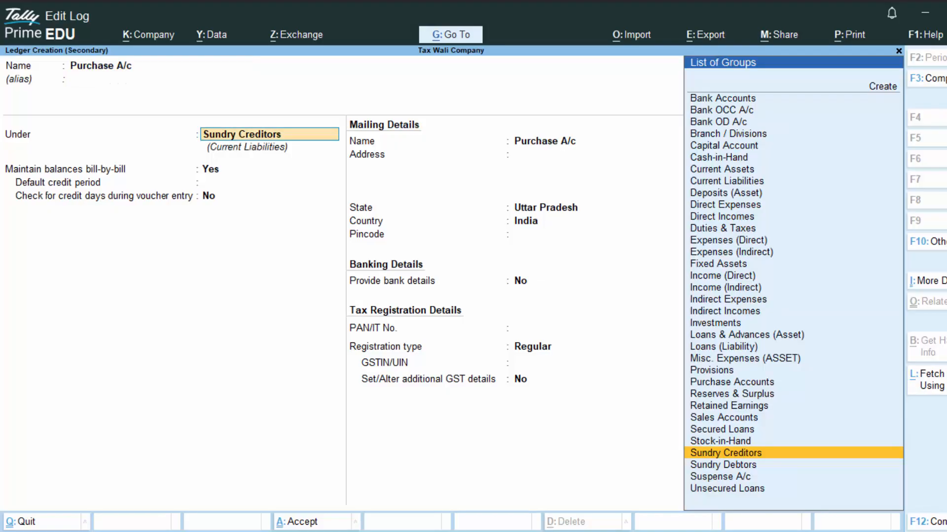
text(P)
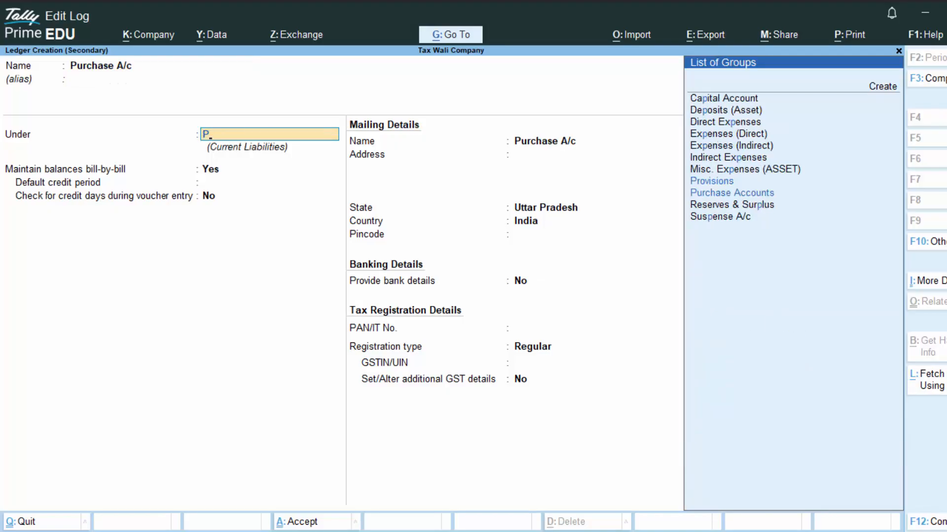
key(Down)
key(Return)
Keep the purchase ledger's default type and GST applicability as Applicable, and save it into the voucher
key(Return)
key(Return)
key(Return)
key(Return)
key(Return)
key(Return)
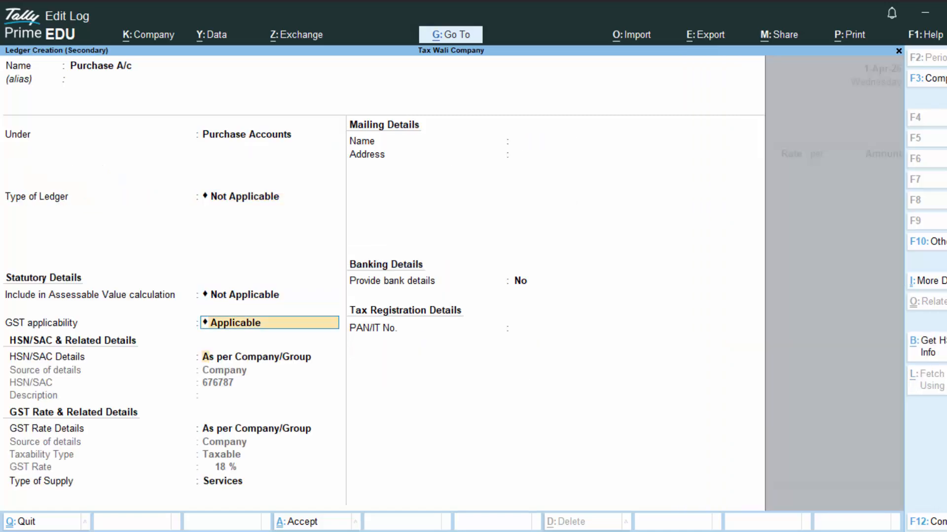
key(Return)
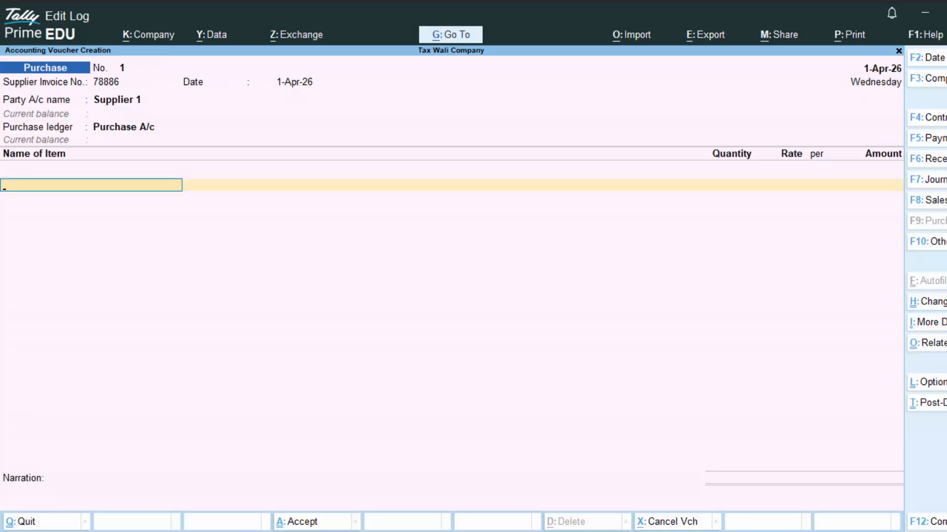
Create a stock item named Tata Tea without an alias under the Primary group
key(alt+c)
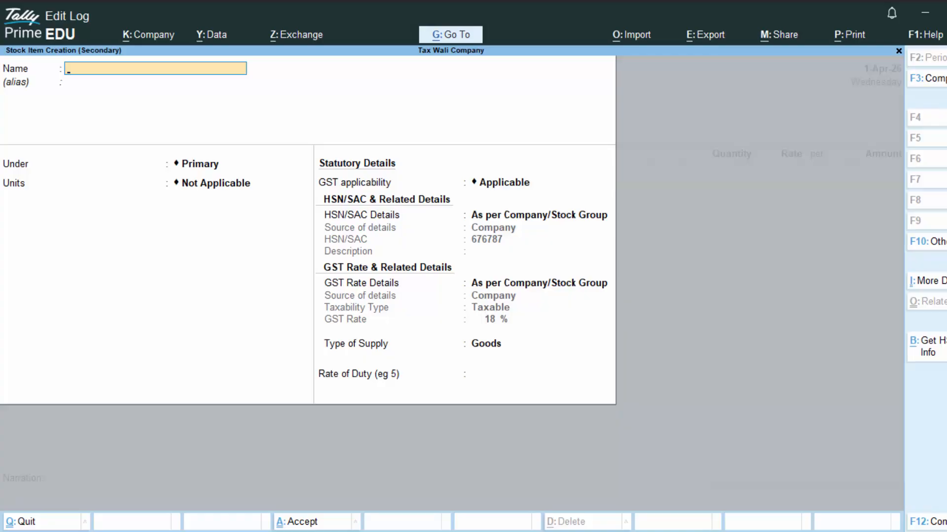
text(Tata Tea)
key(Return)
key(Return)
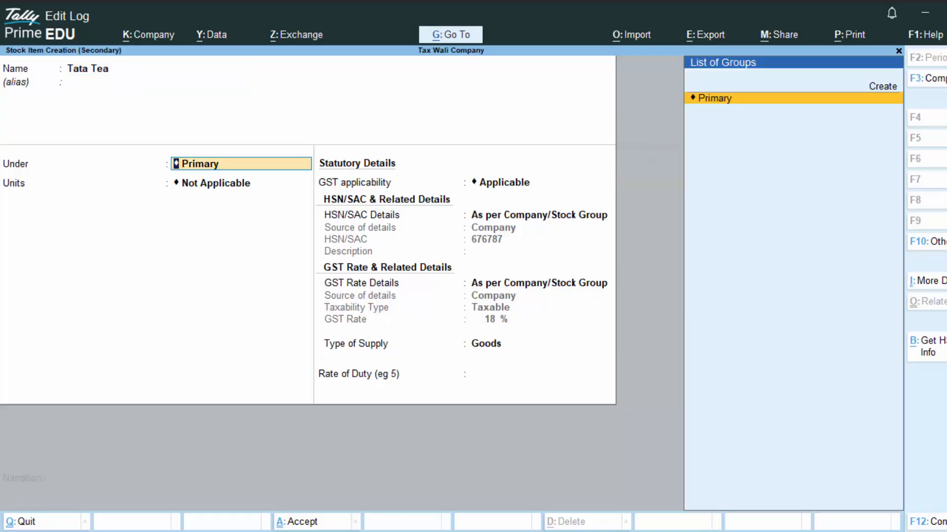
key(Return)
Create a new unit for Tata Tea with the symbol kg and the formal name Kilogram
key(Up)
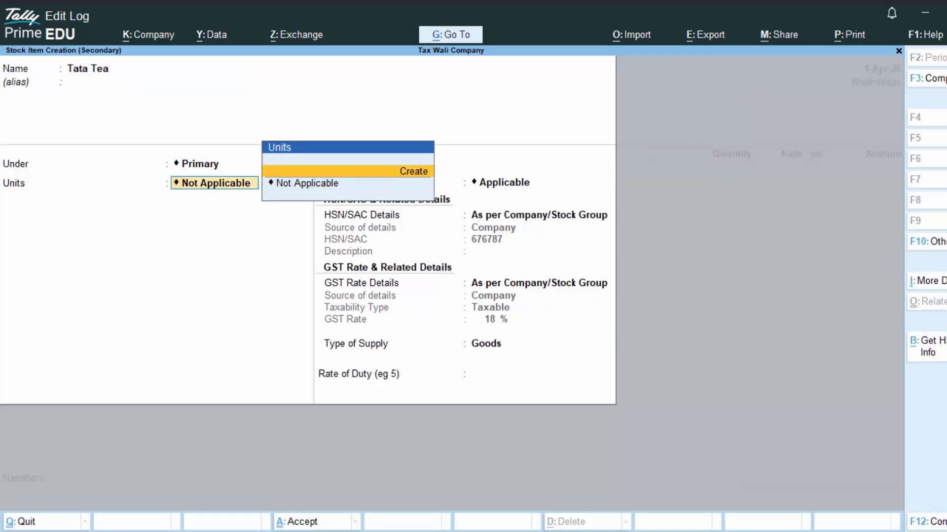
key(Return)
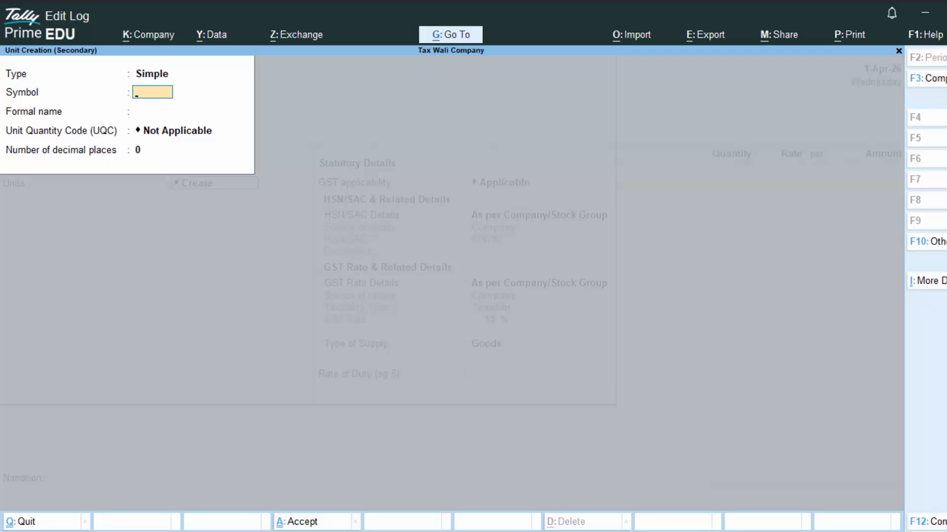
text(kg)
key(Return)
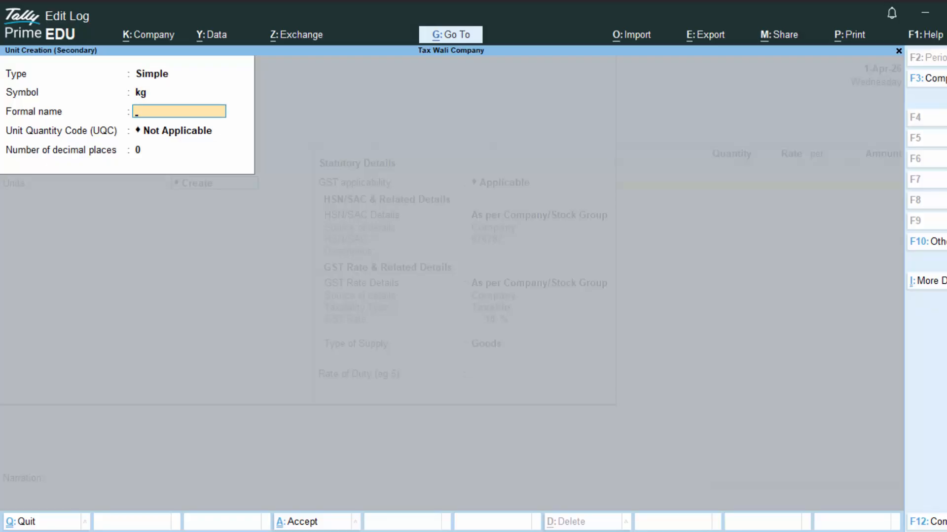
text(Kilogramn)
key(BackSpace)
key(Return)
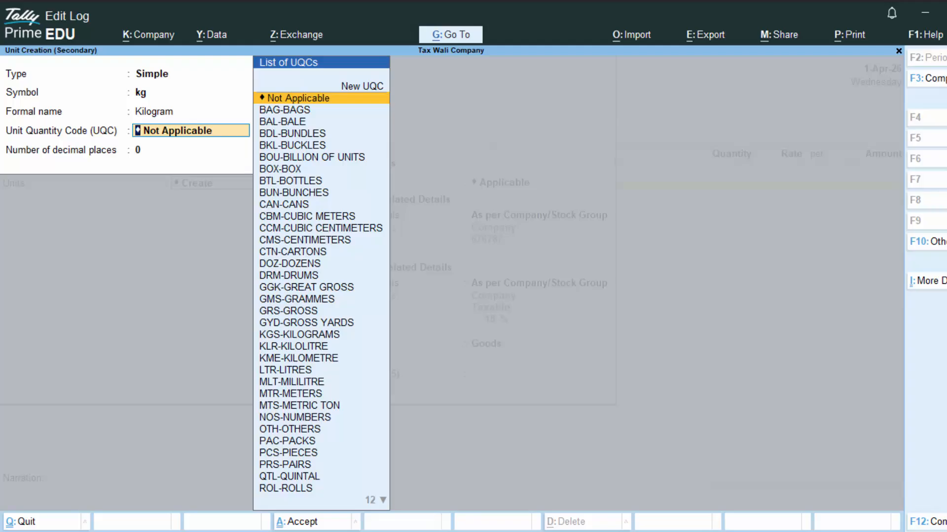
Set the unit's quantity code to KGS-KILOGRAMS with 3 decimal places, and save the unit
text(k)
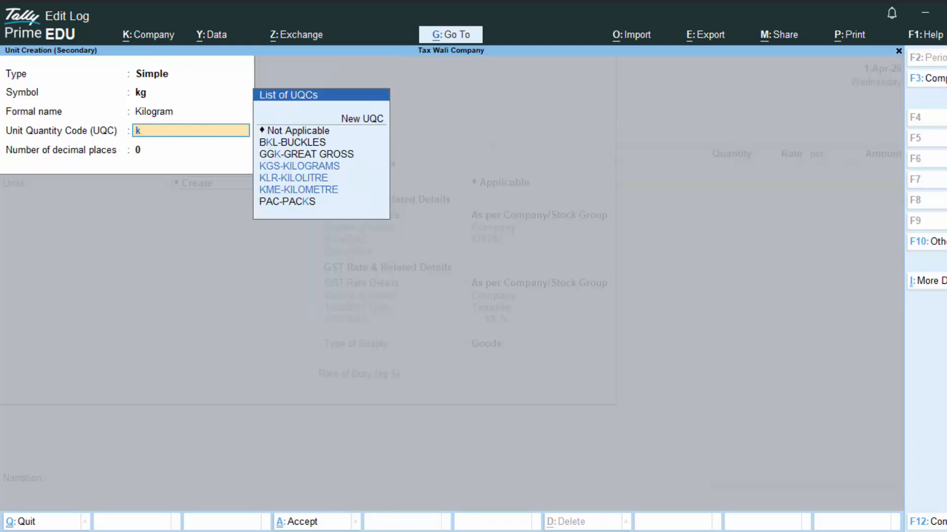
text(g)
key(Return)
text(3)
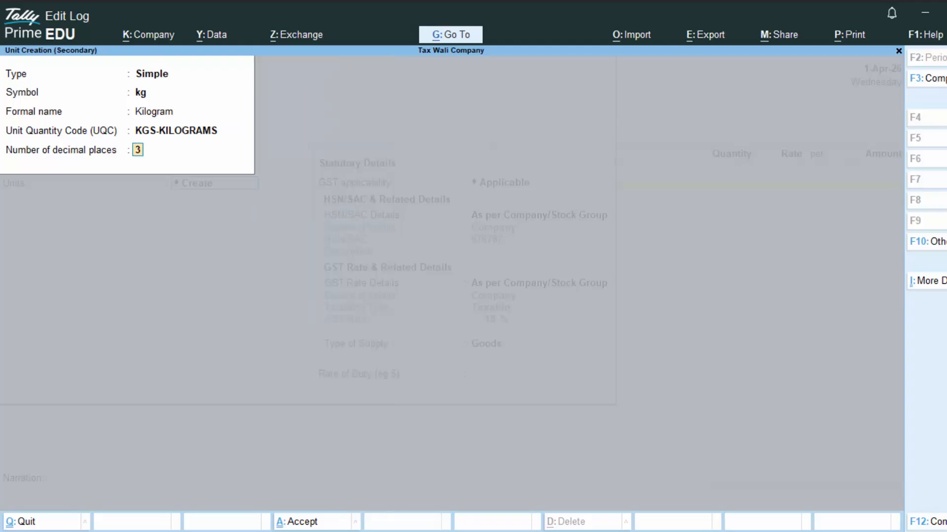
key(Return)
key(Return)
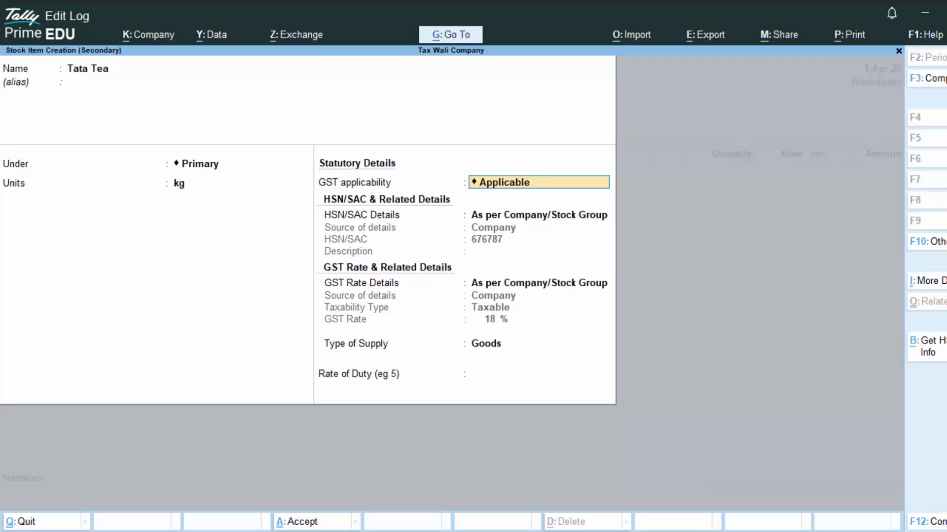
Keep Tata Tea's GST applicability and company HSN/SAC details, and set its GST rate details to Specify Details Here with Taxable type
key(Return)
key(Return)
key(Return)
key(BackSpace)
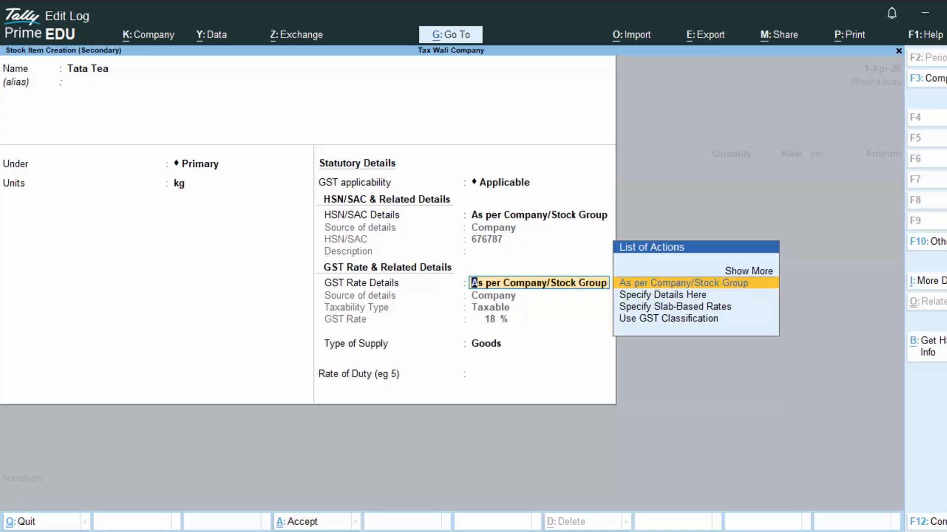
key(Down)
key(Return)
key(Return)
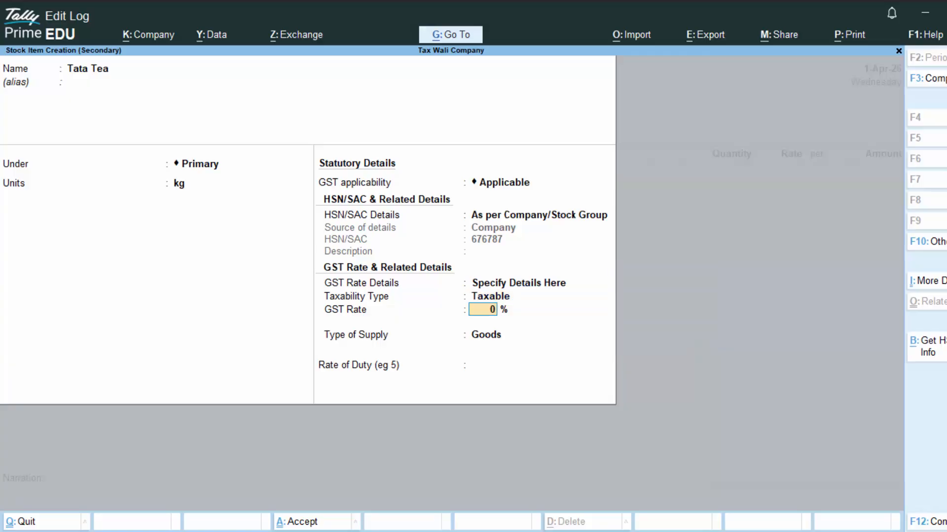
Set Tata Tea's GST rate to 5%, keep Goods as the type of supply, and save the stock item
text(5)
key(Return)
key(Return)
key(Return)
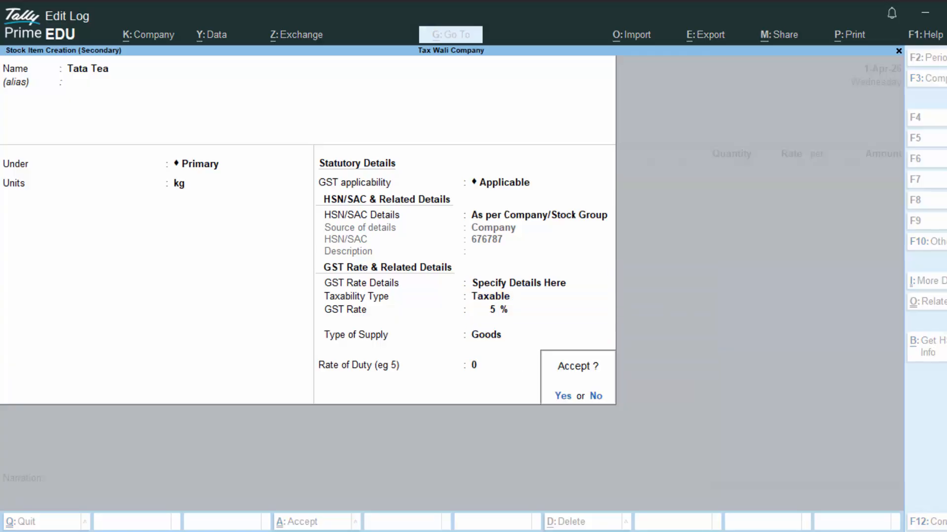
key(y)
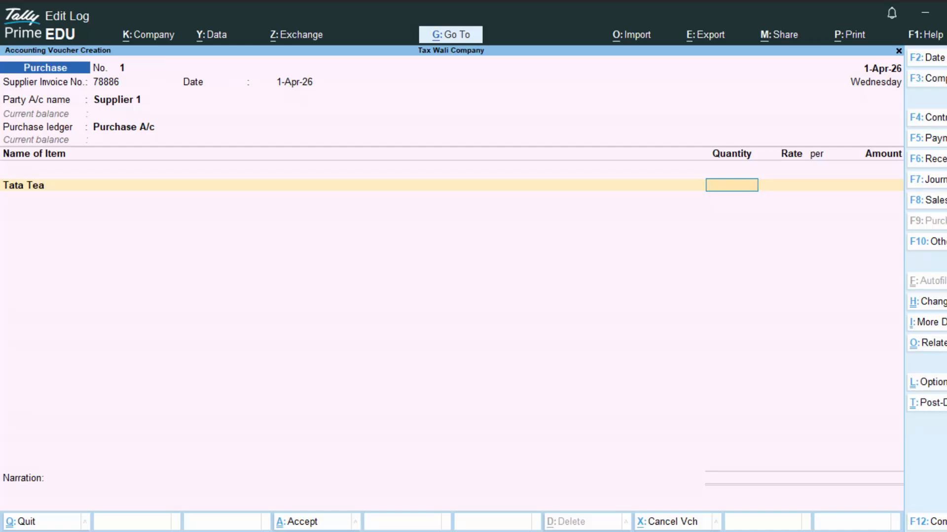
Enter the Tata Tea line with a quantity of 100 kg at a rate of 350 per kg
text(100)
key(Return)
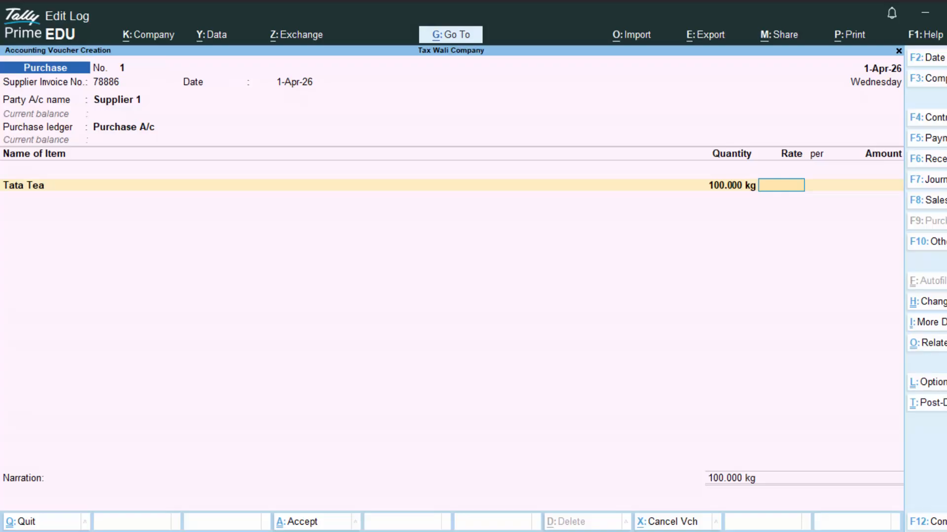
text(350)
key(Return)
key(Return)
key(Return)
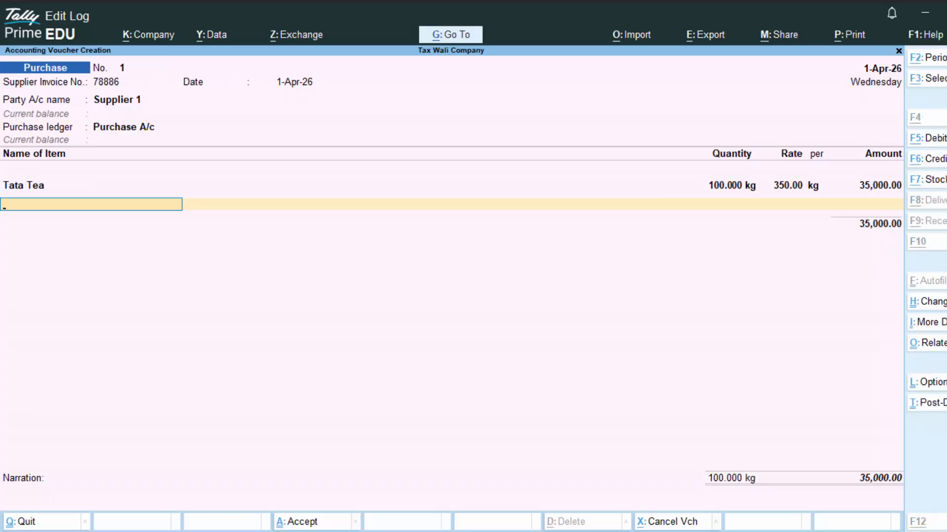
Create a stock item named Vagh Bakari under Primary from the next item line, with kg as its unit
key(alt+c)
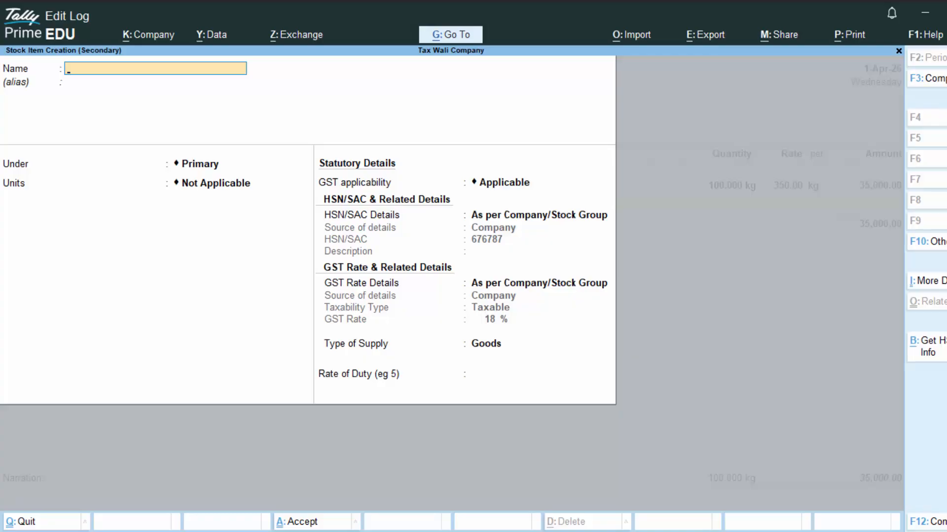
text(Vagh Bakari)
key(Return)
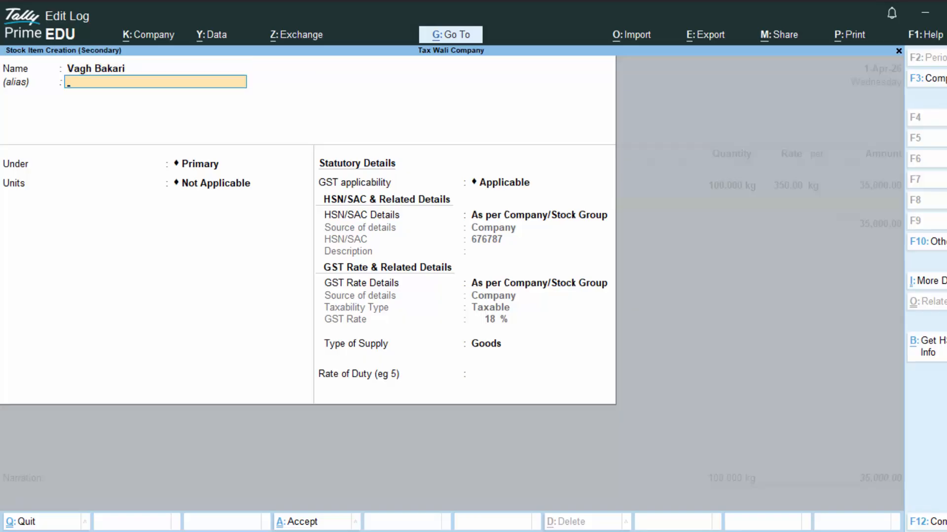
key(Return)
key(Return)
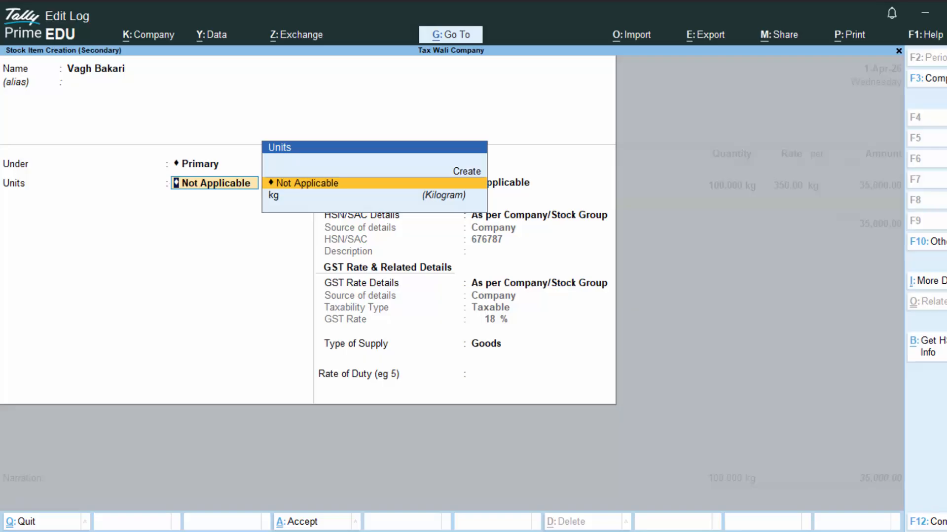
key(Down)
key(Return)
Keep Vagh Bakari's GST applicability, company HSN/SAC and GST rate details, and Goods as type of supply, and save the stock item
key(Return)
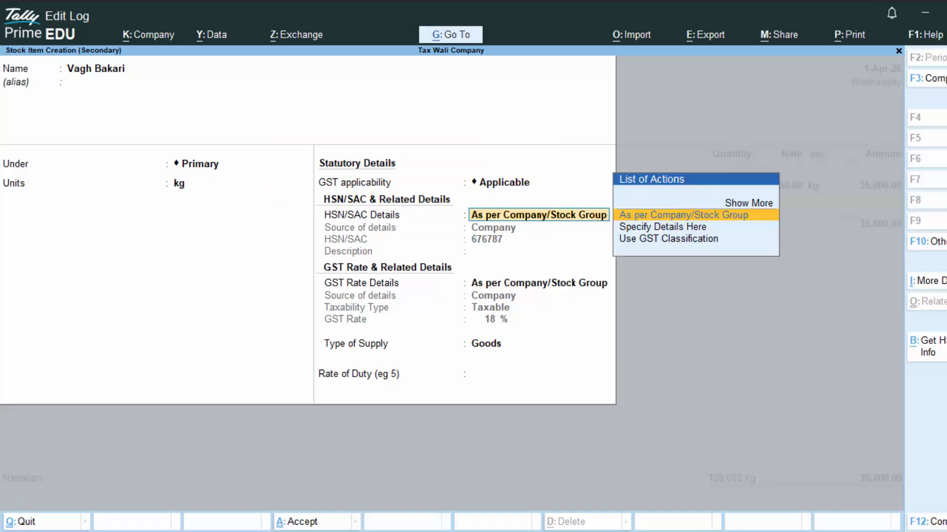
key(Return)
key(Return)
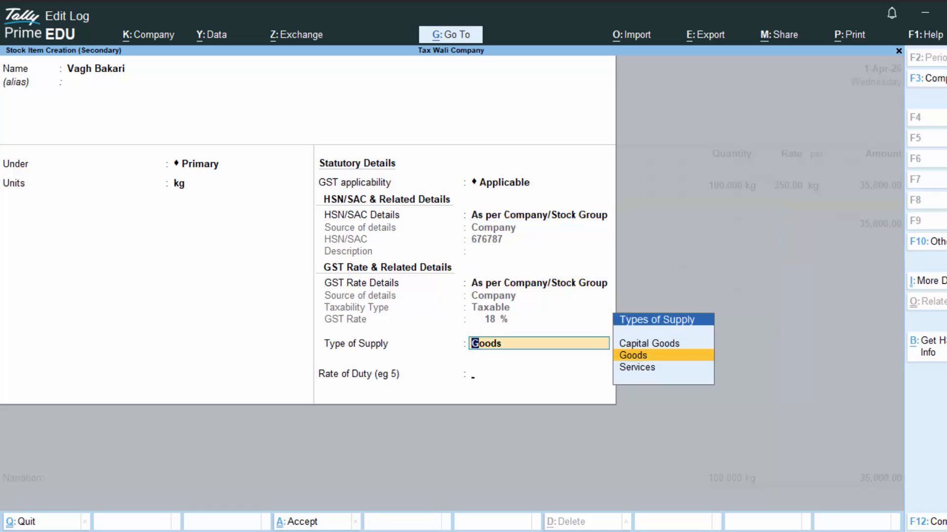
key(Return)
key(Return)
key(Return)
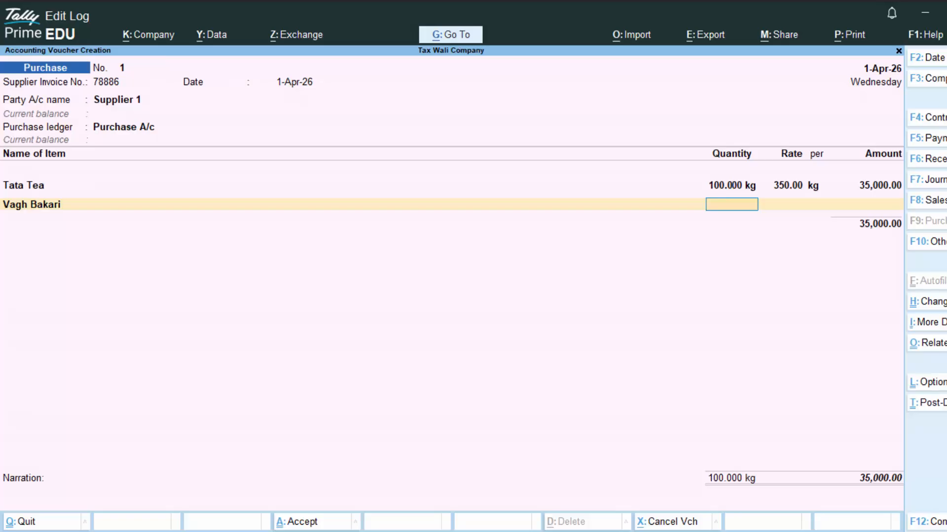
Enter the Vagh Bakari line with a quantity of 50 kg at a rate of 325 per kg
text(50)
key(Return)
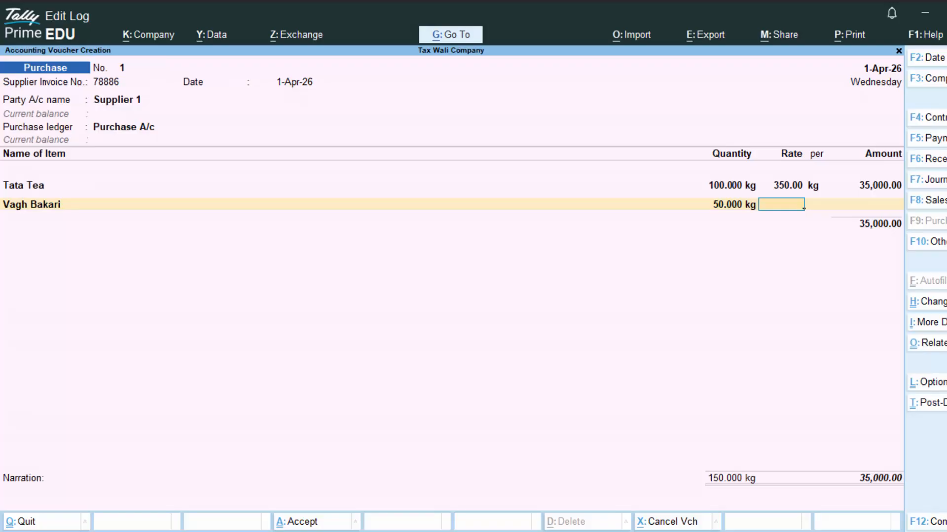
text(325.)
key(Return)
key(Return)
key(Return)
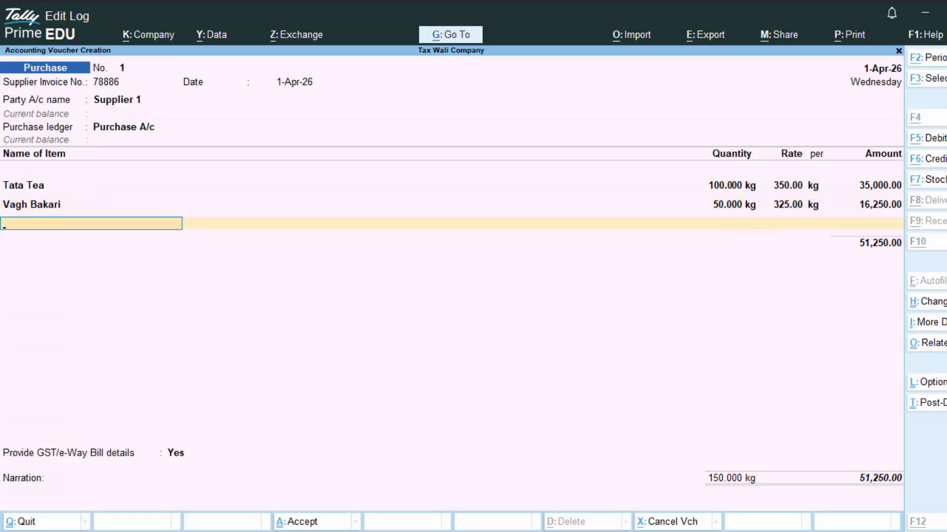
Create a stock item named Taza under Primary from the next item line, with kg as its unit
key(alt+c)
text(Taza)
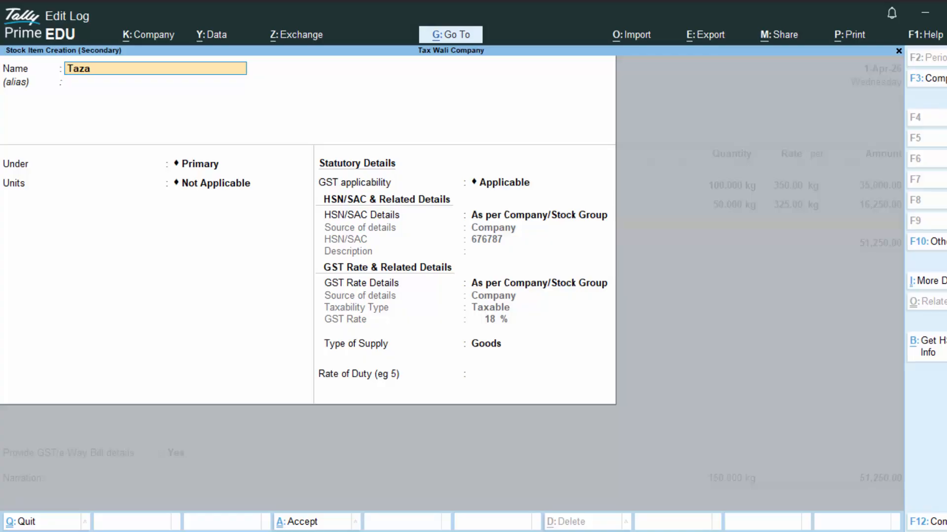
key(Return)
key(Return)
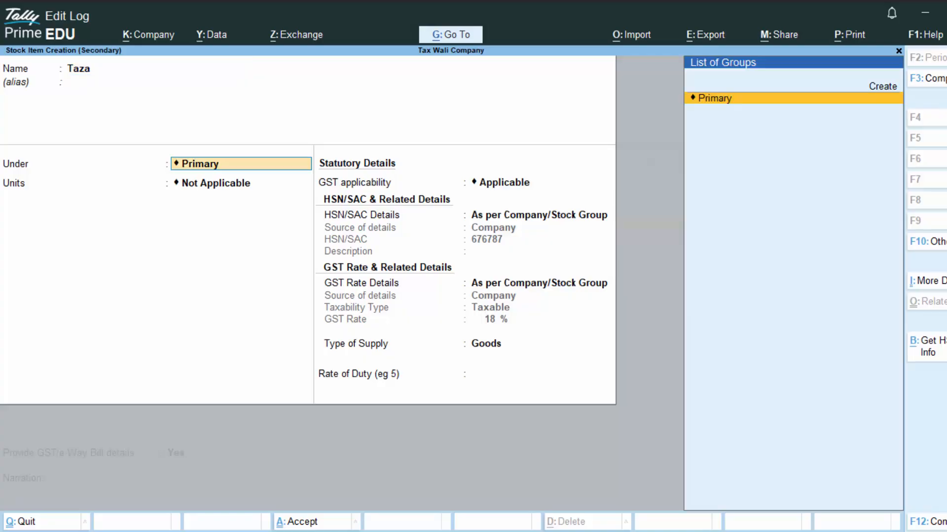
key(Return)
key(Down)
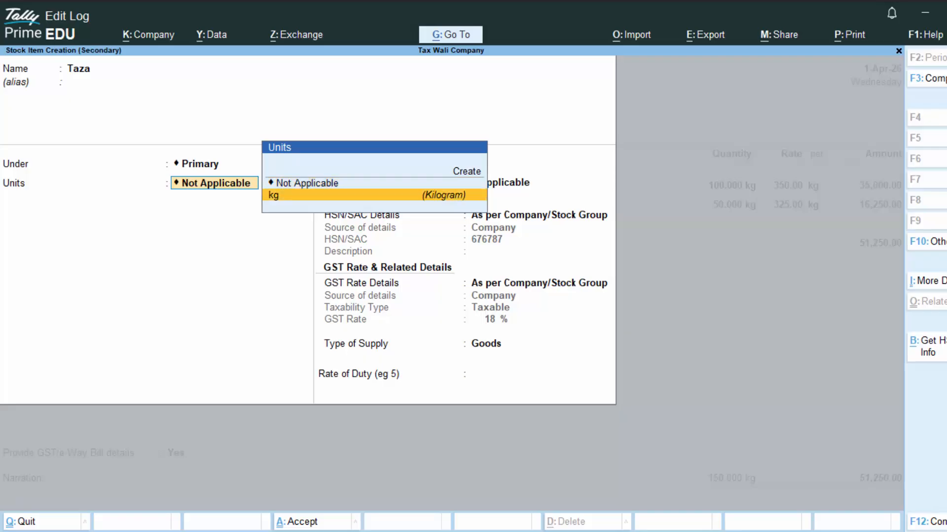
key(Return)
Keep Taza's GST applicability and company HSN/SAC details, and set its GST rate details to Specify Details Here with Taxable type
key(Return)
key(Return)
key(Return)
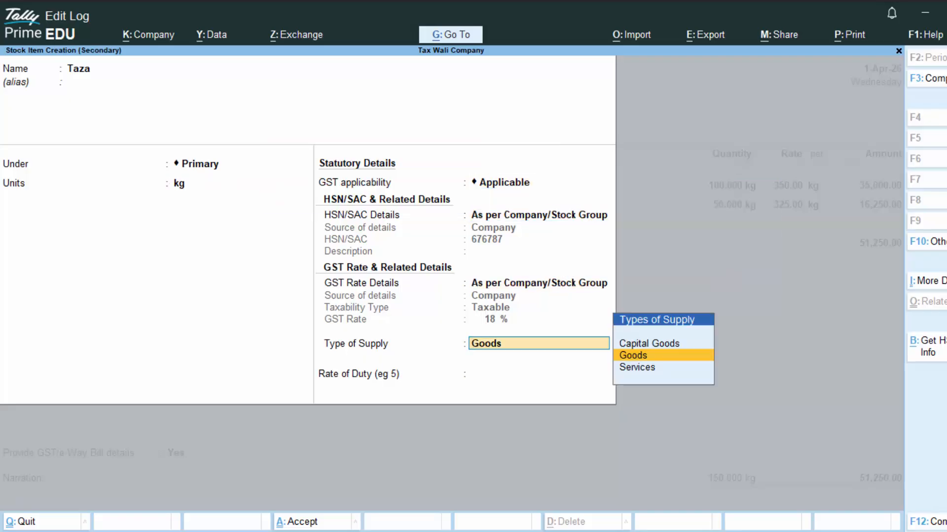
key(BackSpace)
key(Down)
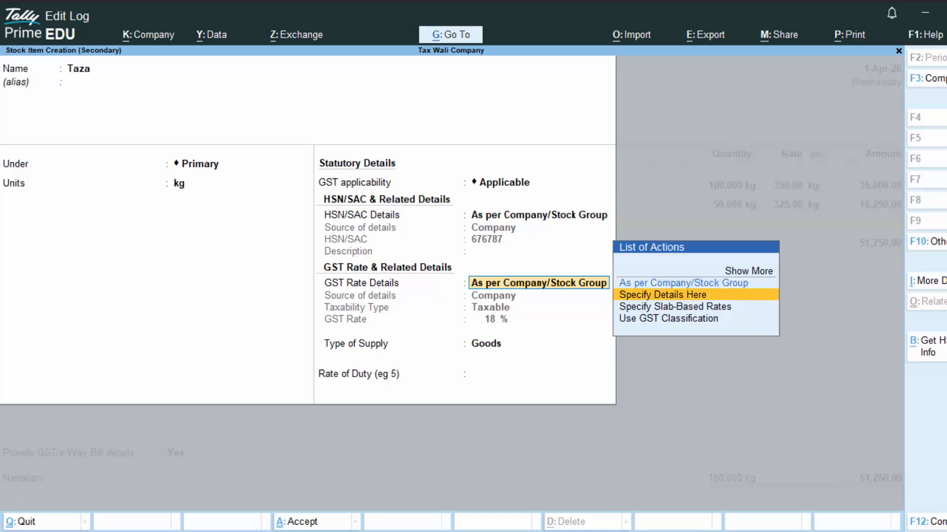
key(Return)
key(Return)
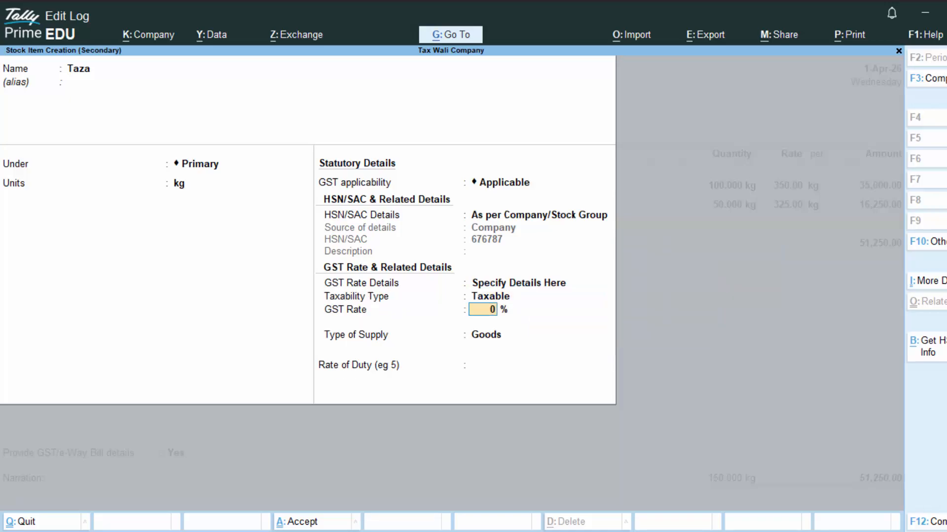
Set Taza's GST rate to 12%, keep Goods as the type of supply, and save the stock item
text(12)
key(Return)
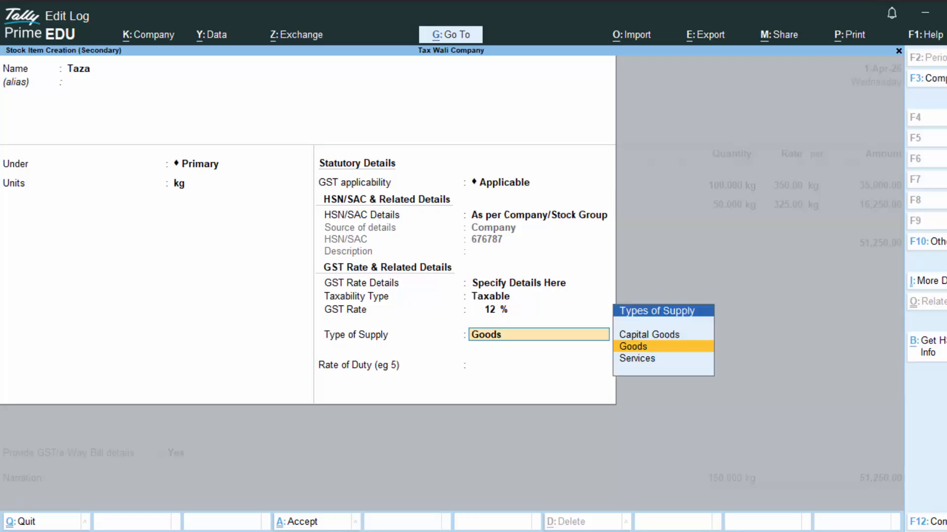
key(Return)
key(Return)
key(Return)
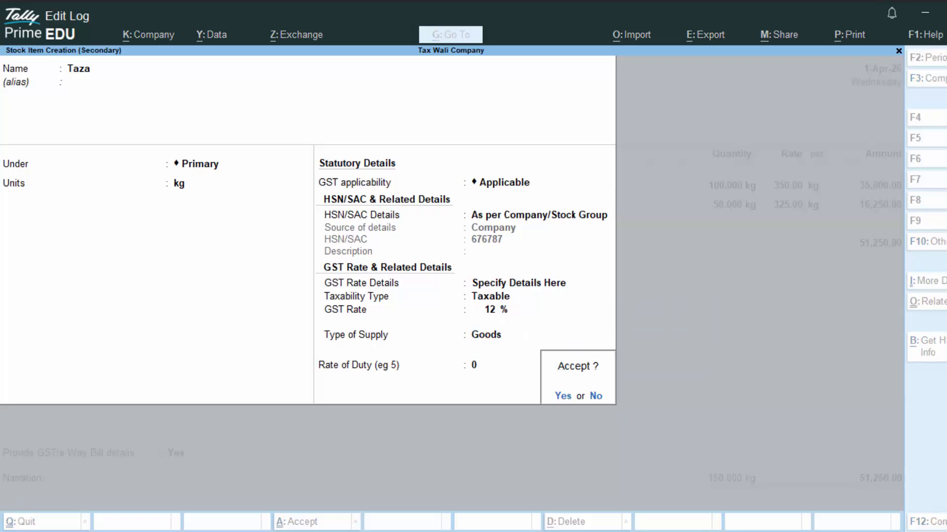
Enter the Taza line with a quantity of 40 kg at a rate of 402 per kg, and end the item list
text(40)
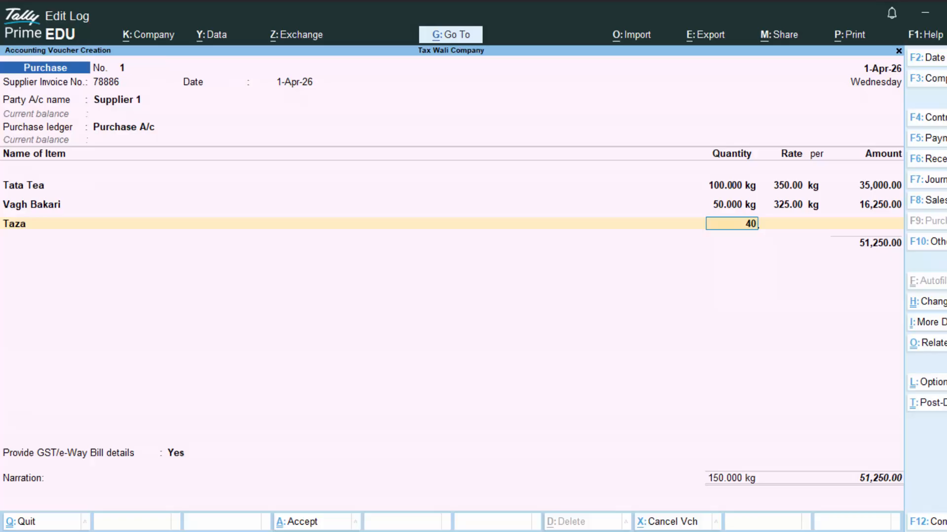
key(Return)
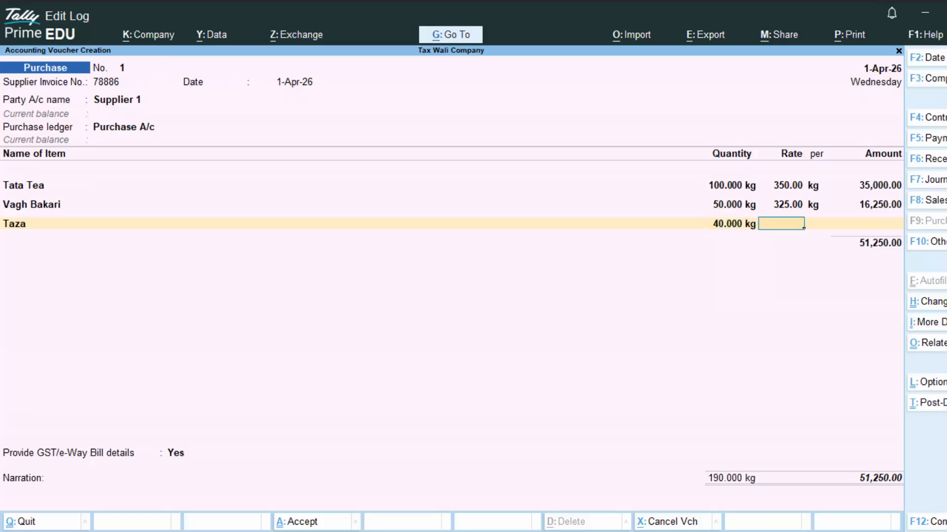
text(402)
key(Return)
key(Return)
key(Return)
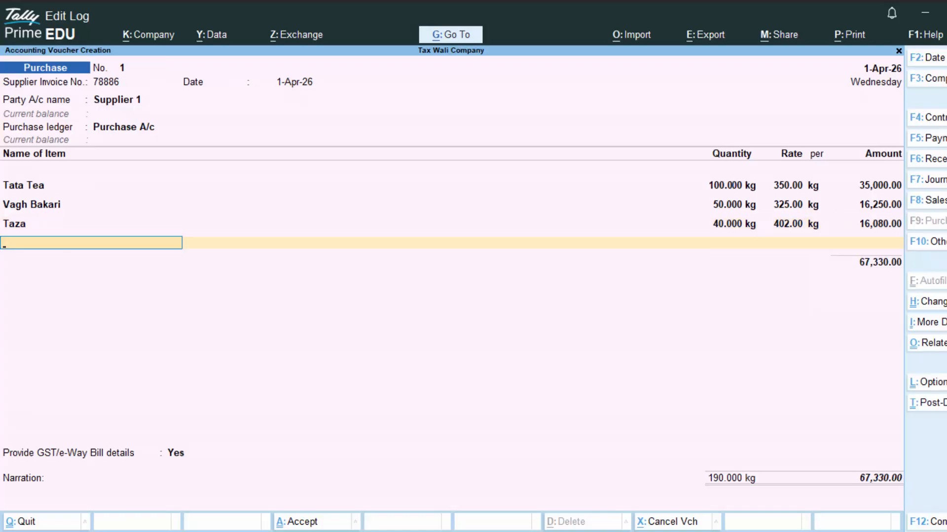
key(Return)
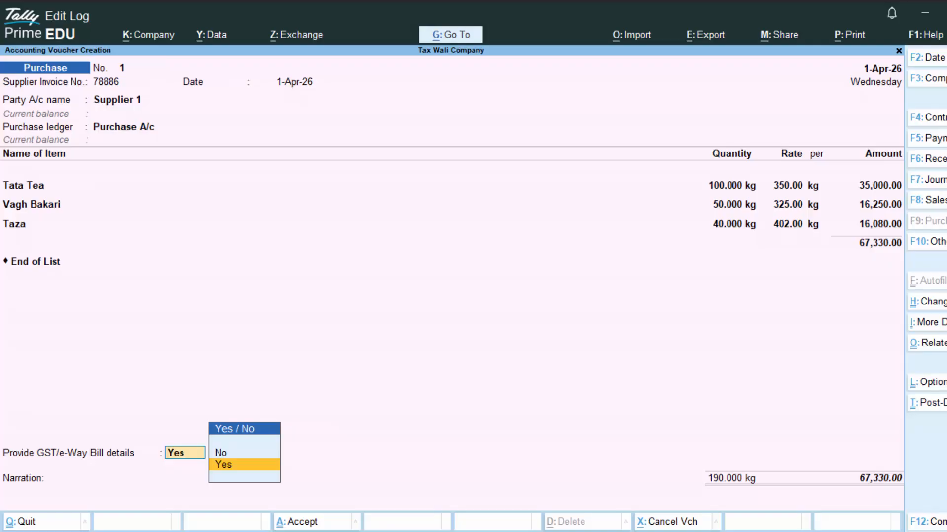
Return to the ledger line below the items and create a ledger named Cgst under Duties & Taxes
key(BackSpace)
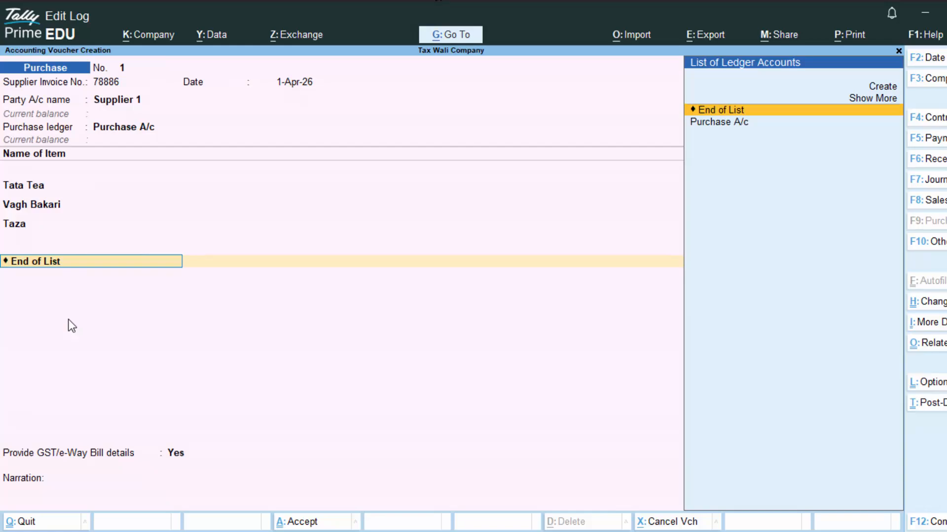
key(Up)
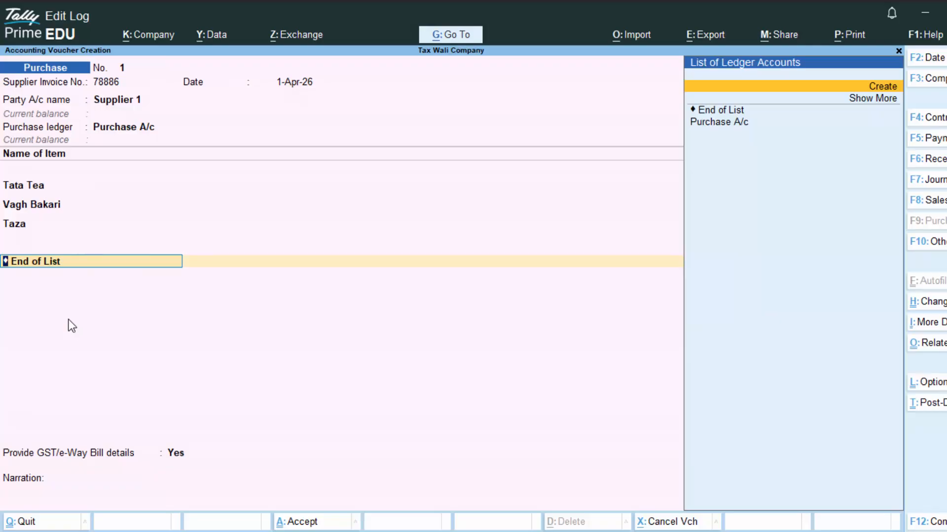
key(alt+c)
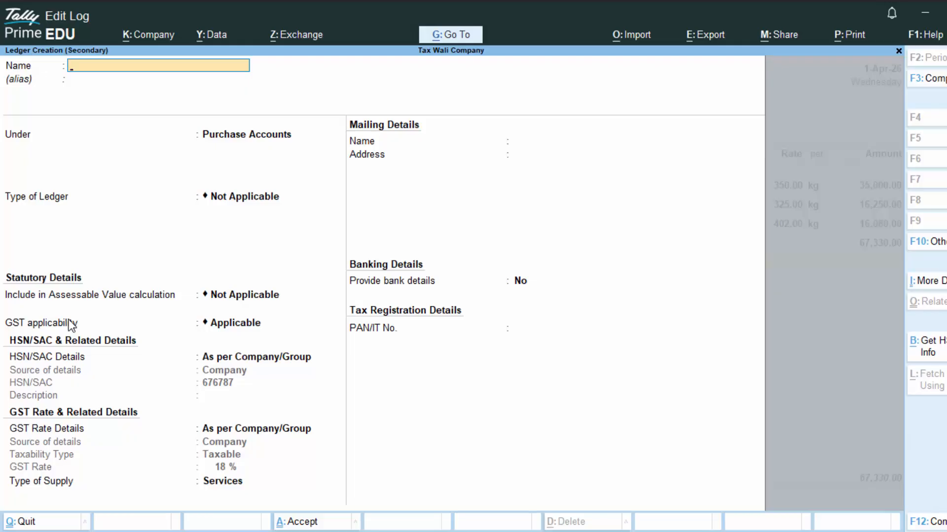
text(Cgst)
key(Return)
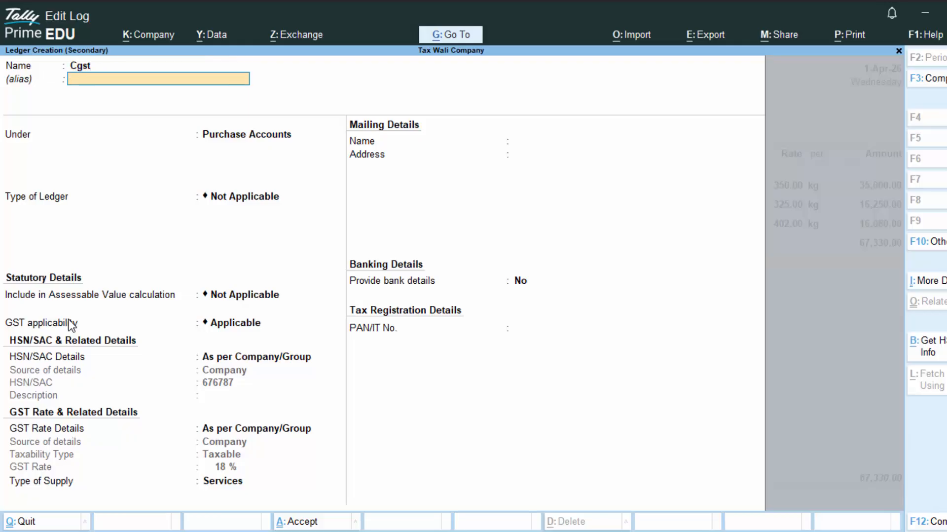
key(Return)
text(D)
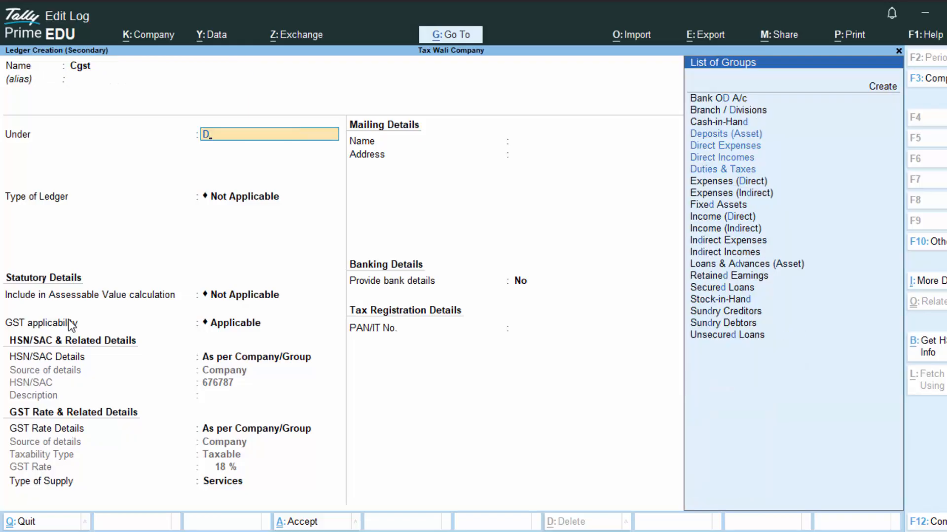
key(Down)
key(Down)
key(Down)
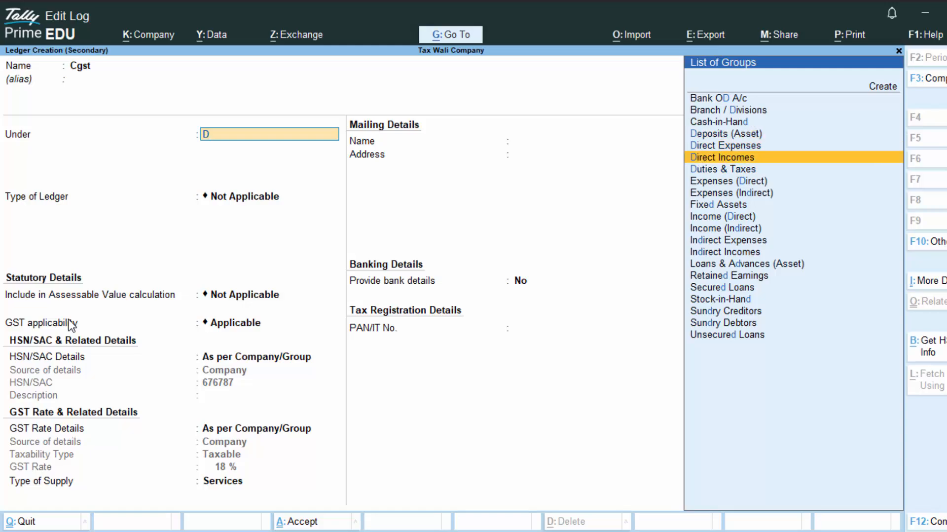
key(Return)
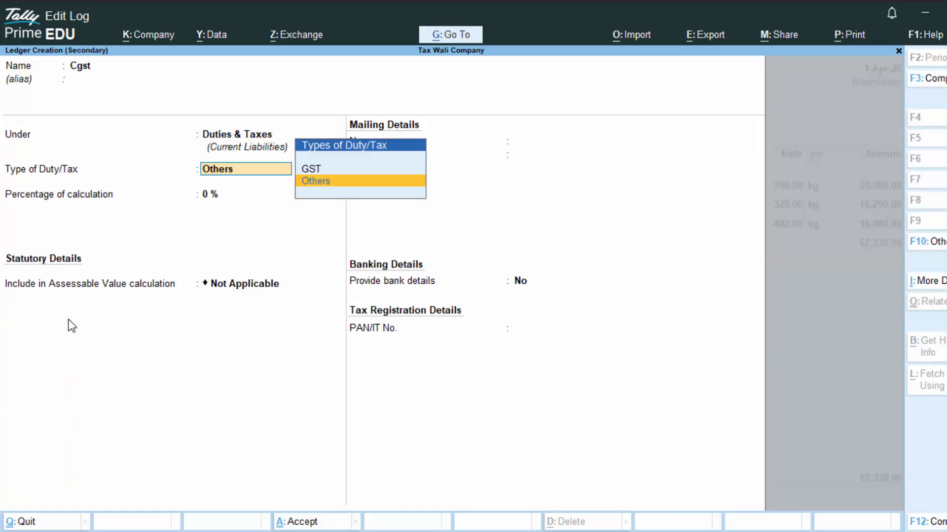
Set the Cgst ledger's type of duty/tax to GST and its tax type to CGST
key(Up)
key(Return)
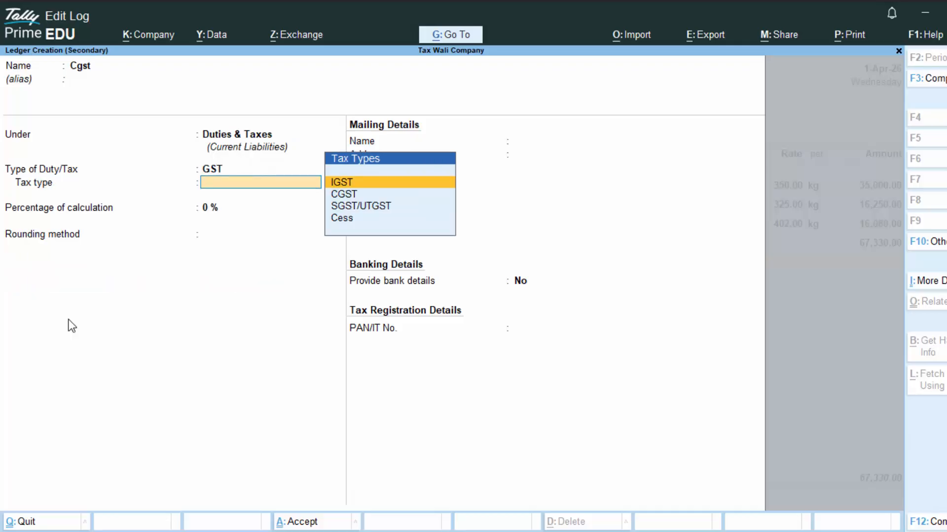
key(Down)
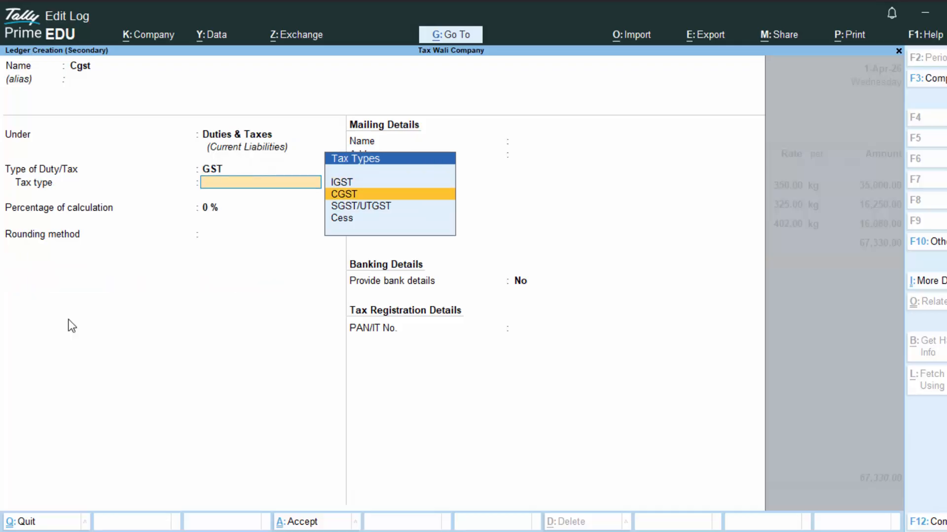
key(Return)
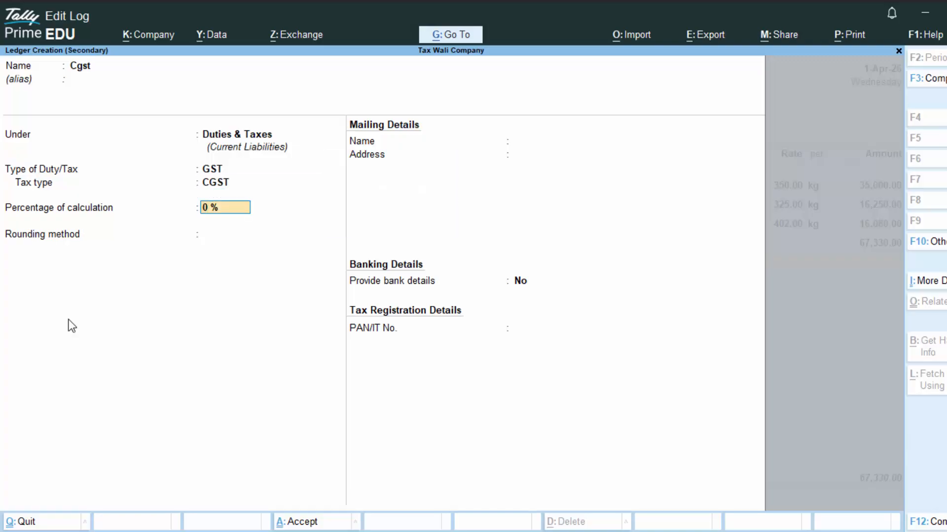
Keep Cgst's calculation percentage at 0%, set Normal Rounding without bank details, save the ledger, and accept its amount in the voucher
key(Return)
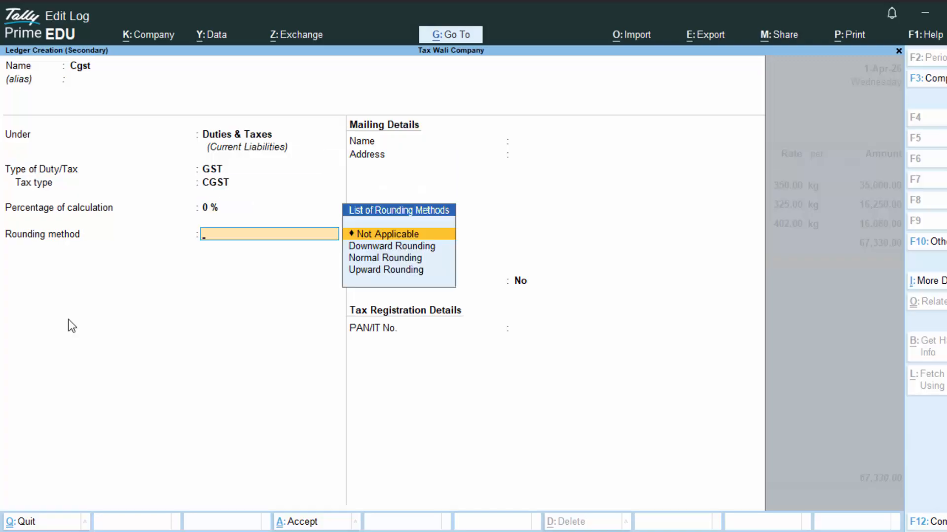
key(Down)
key(Down)
key(Return)
key(Return)
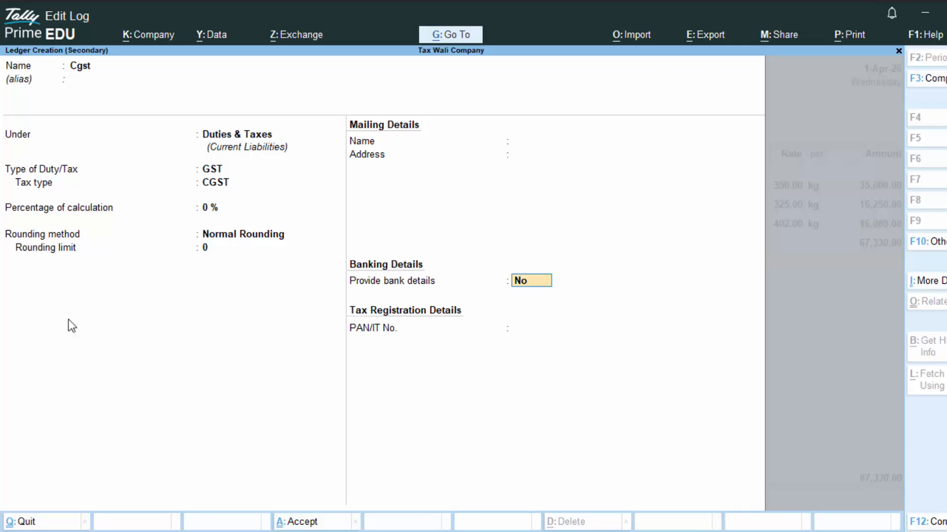
key(Return)
key(Return)
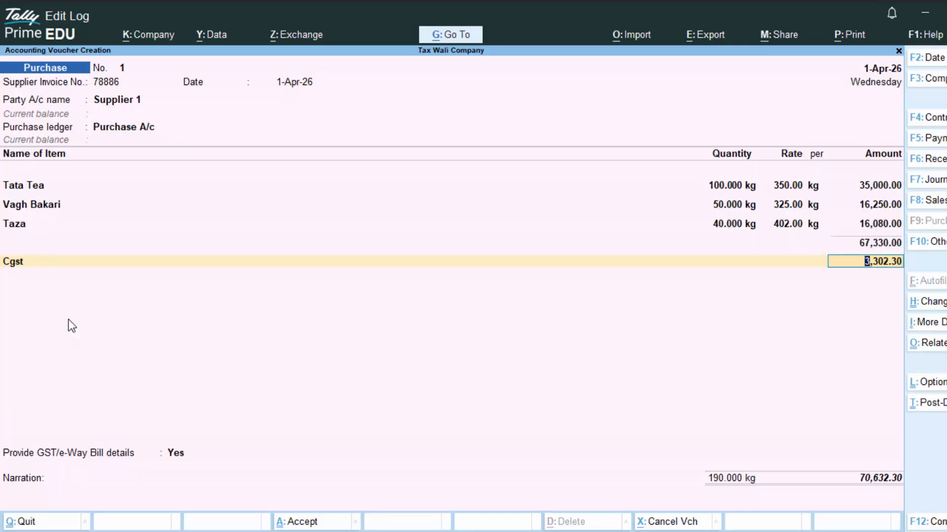
key(Return)
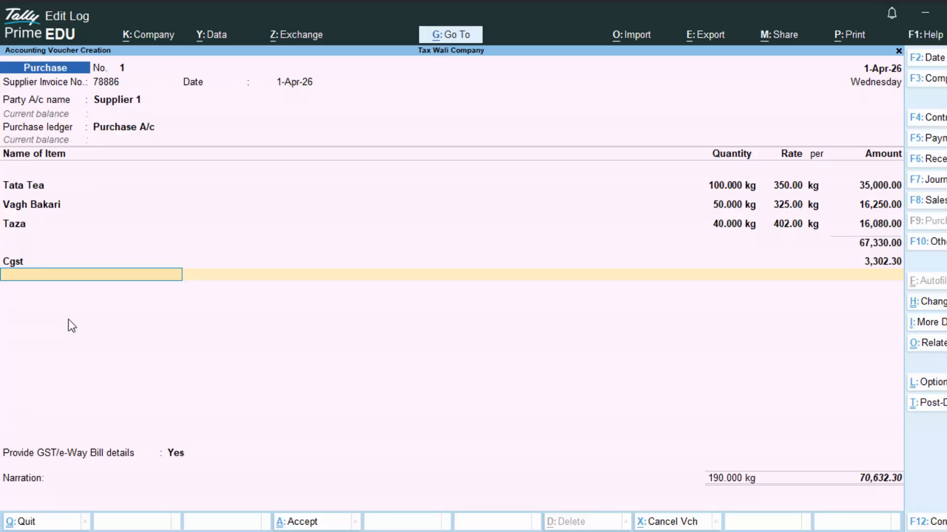
Create a second tax ledger named Sgst from the purchase voucher, keeping it under Duties & Taxes without an alias
key(alt+c)
text(Sgs)
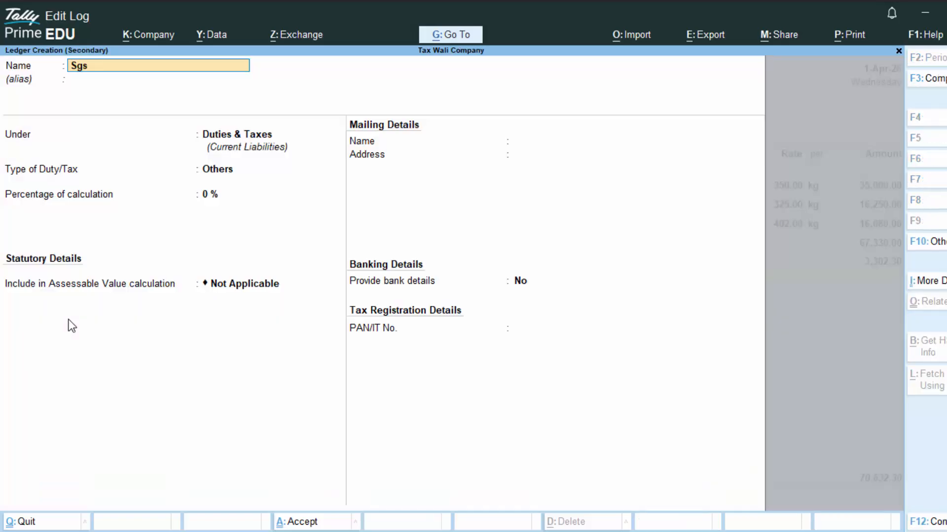
text(t)
key(Return)
key(Return)
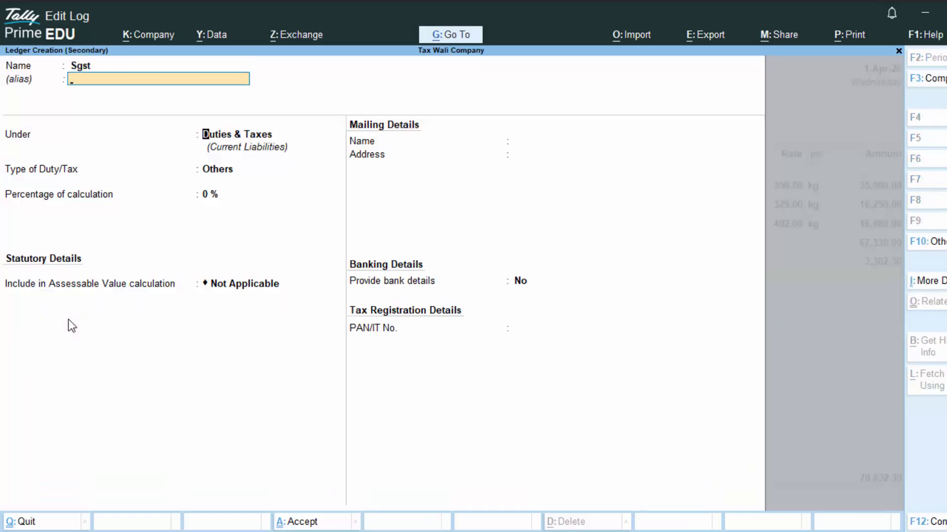
key(Return)
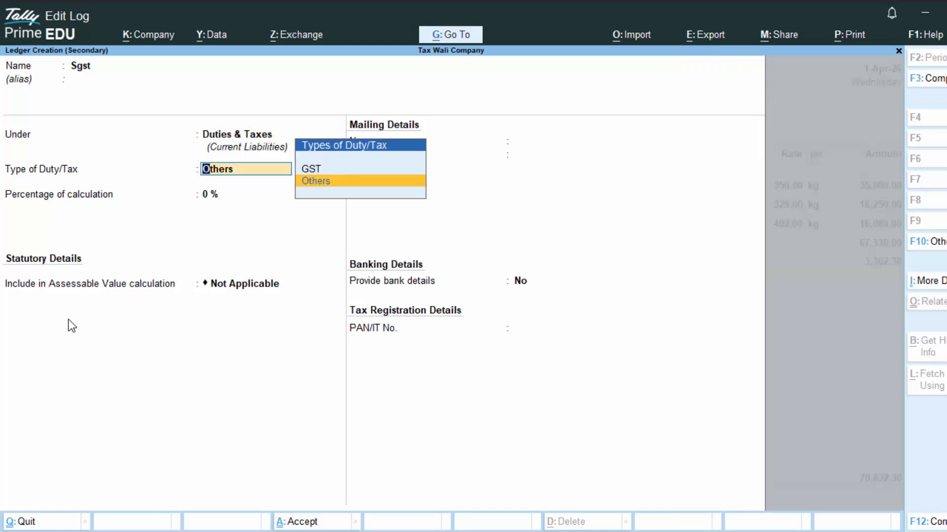
Set the Sgst ledger's type of duty/tax to GST and its tax type to SGST/UTGST
key(Up)
key(Return)
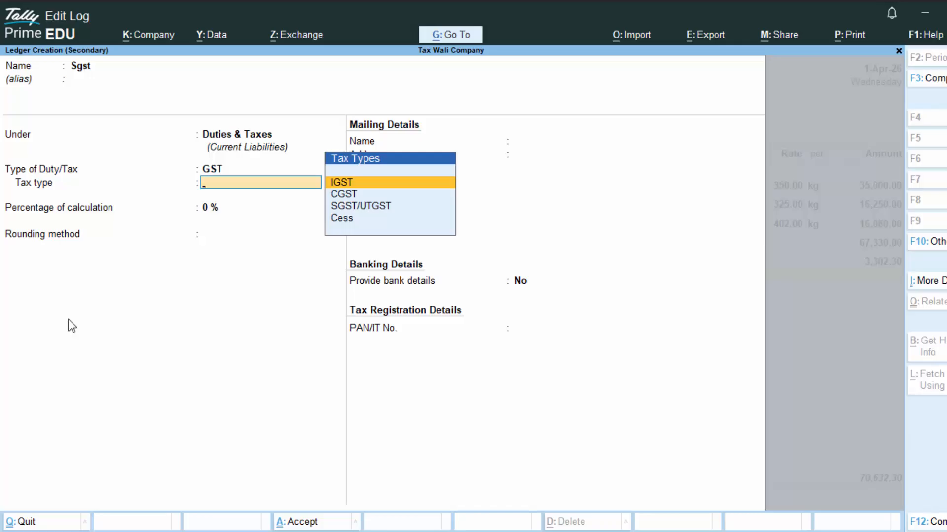
key(Down)
key(Down)
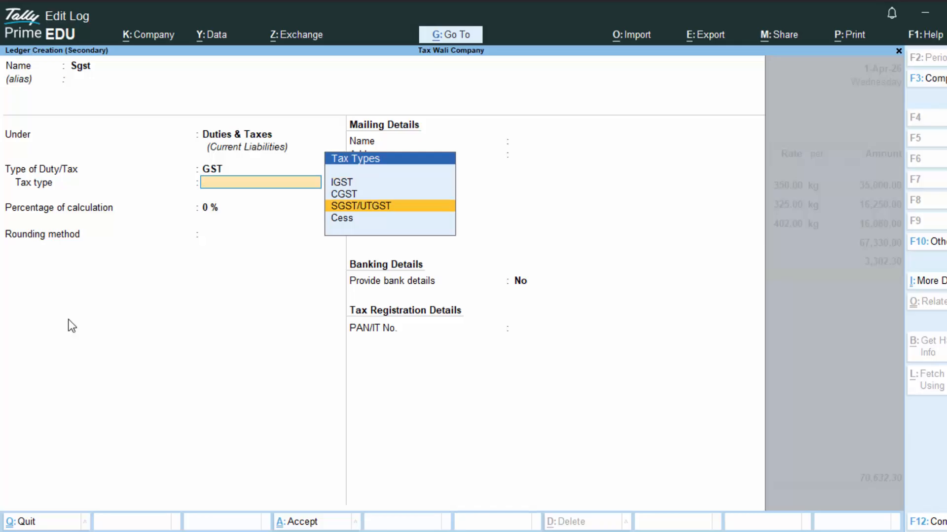
key(Return)
Keep Sgst's percentage at 0%, choose Normal Rounding, save the ledger, and accept its amount to end the voucher's ledger lines
key(Return)
key(Down)
key(Down)
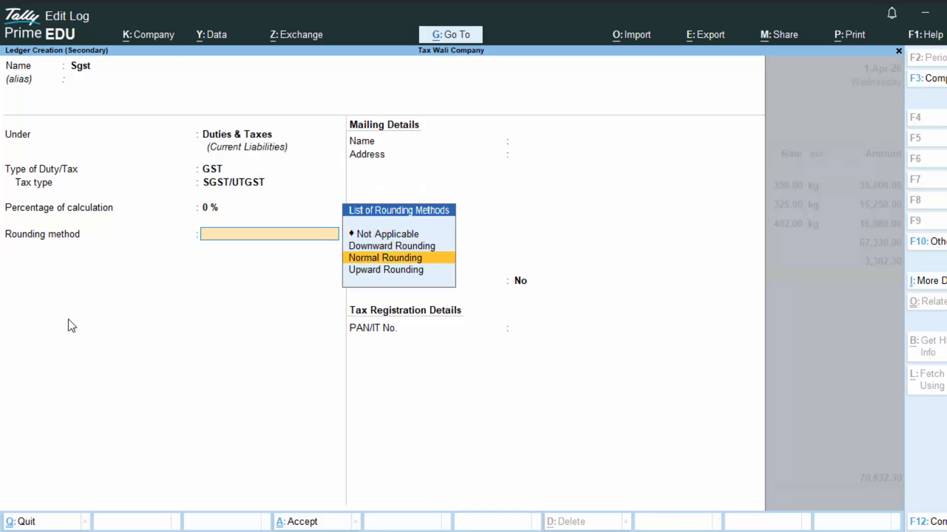
key(Return)
key(Return)
key(Return)
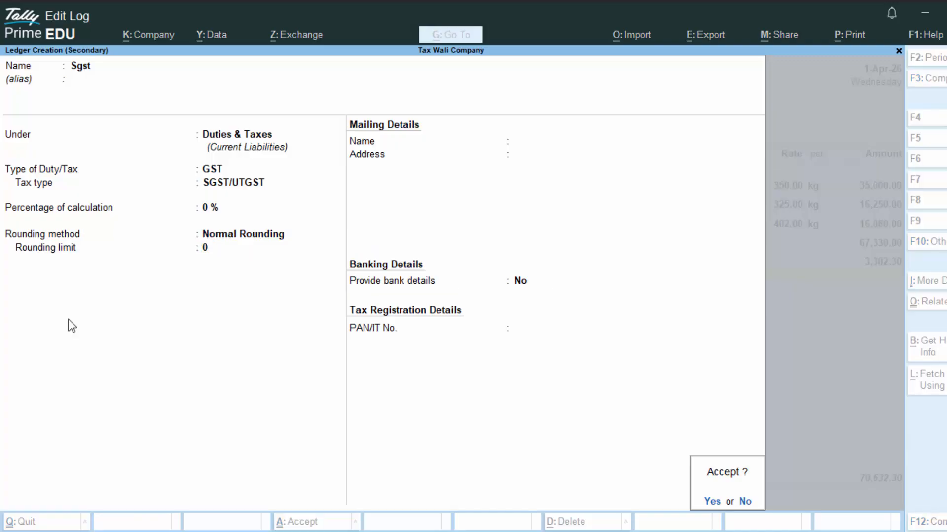
key(Return)
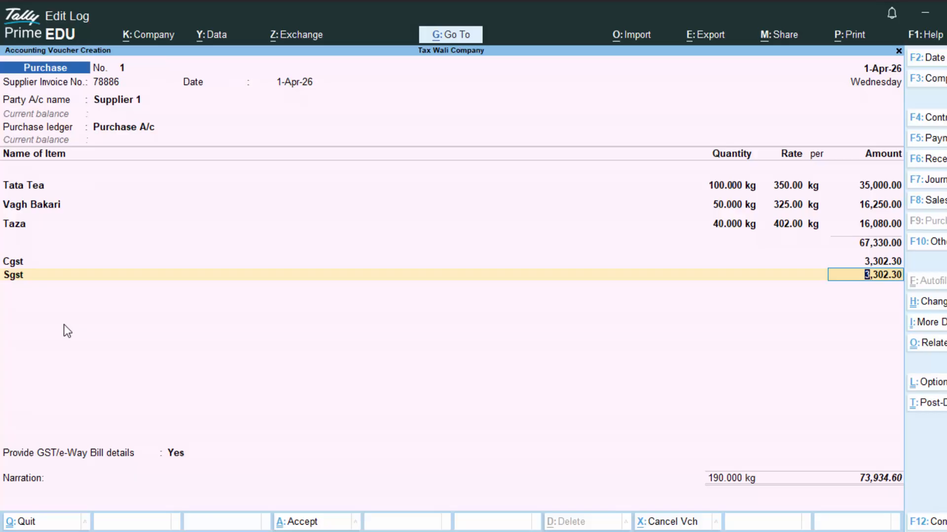
key(Return)
key(Return)
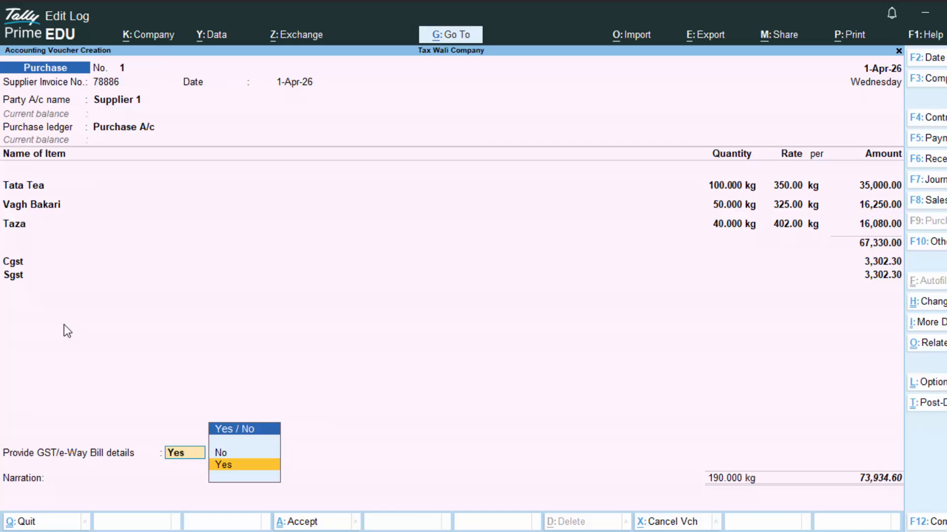
Provide GST/e-Way Bill details for the purchase, with dispatch from Deoria and ship to Bhatani
key(Return)
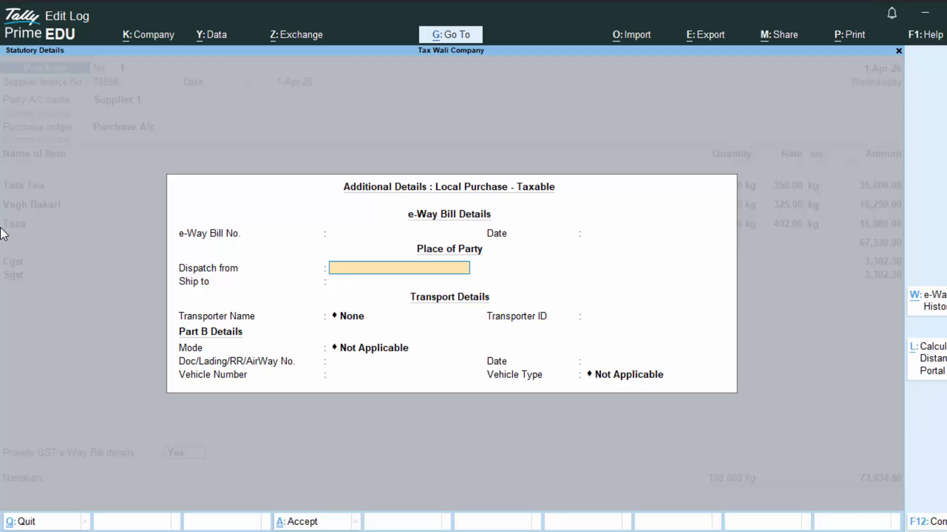
text(Deoria)
key(Return)
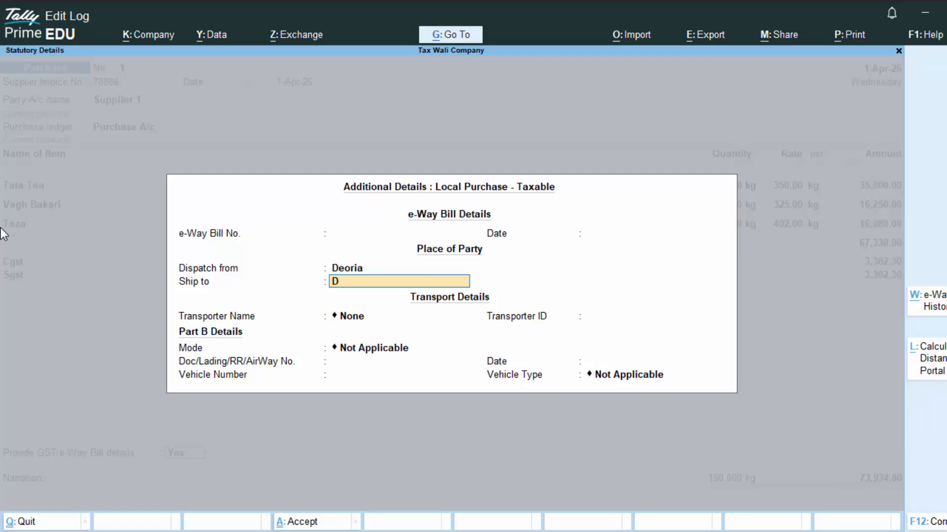
text(Bhatani)
key(Return)
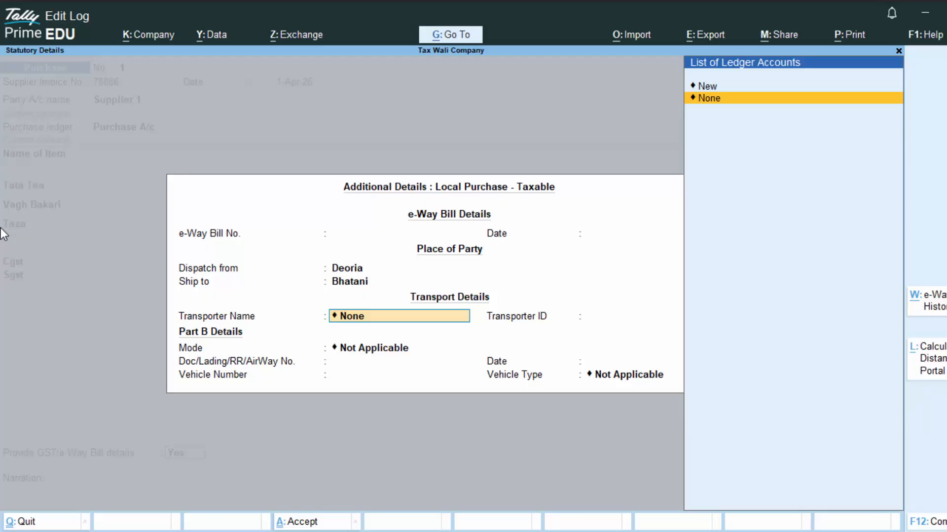
Add a new transporter for this shipment by entering the transporter's name and the transporter ID
key(Up)
key(Return)
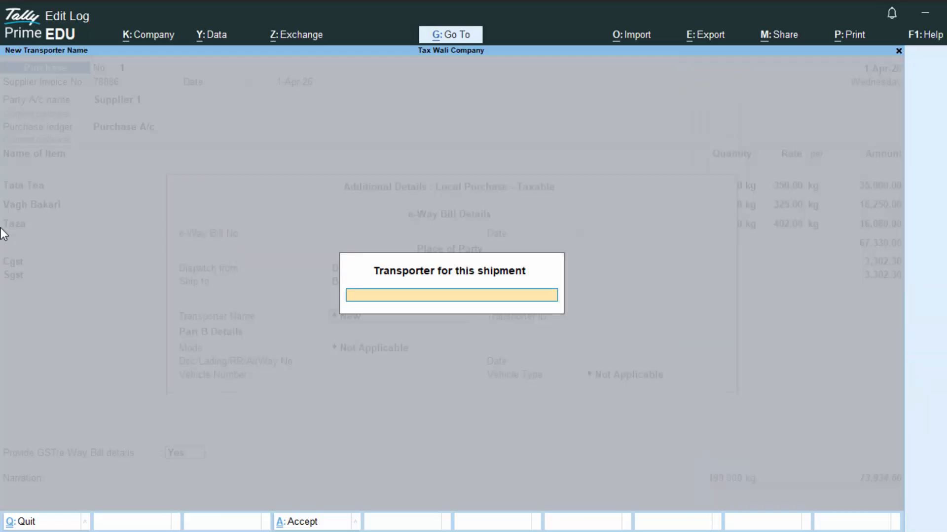
text(Ram, Kumar)
key(Return)
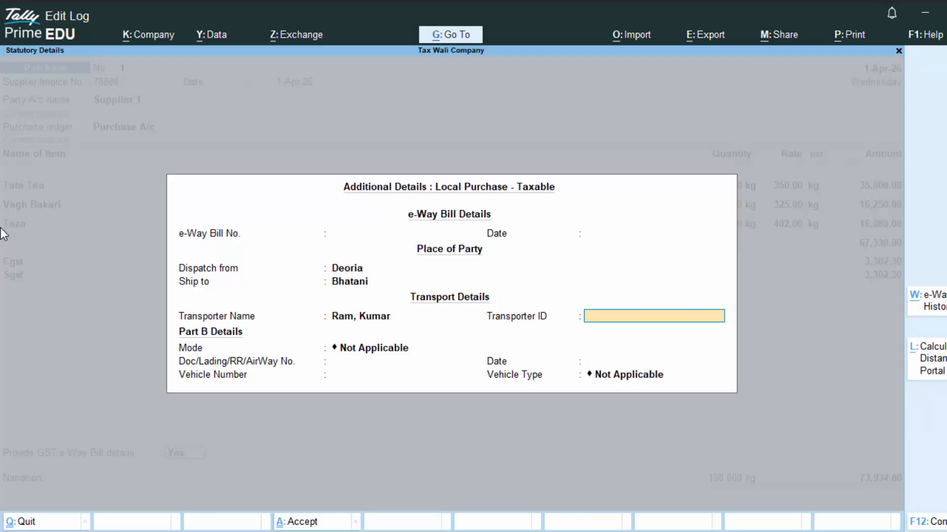
text(65789709)
key(Return)
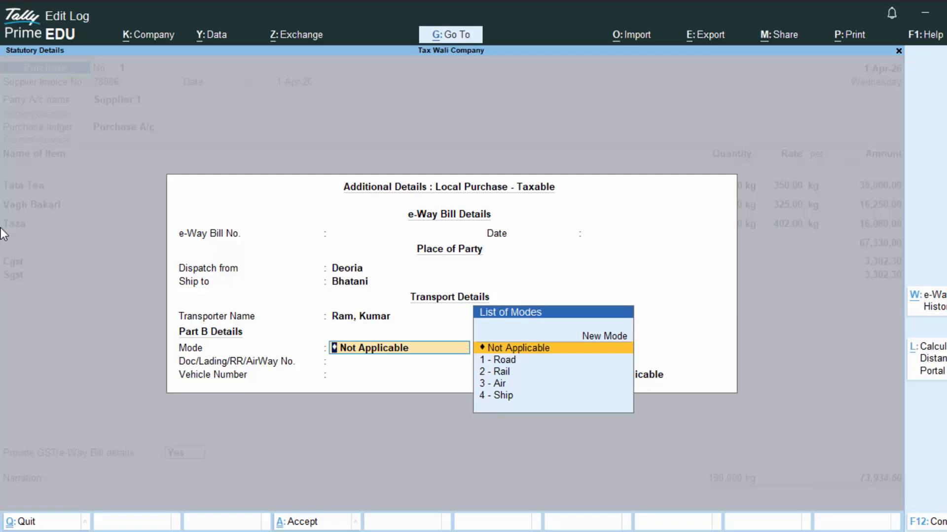
Set the transport mode to 1 - Road, enter the vehicle number, and choose the vehicle type R - Regular
key(Down)
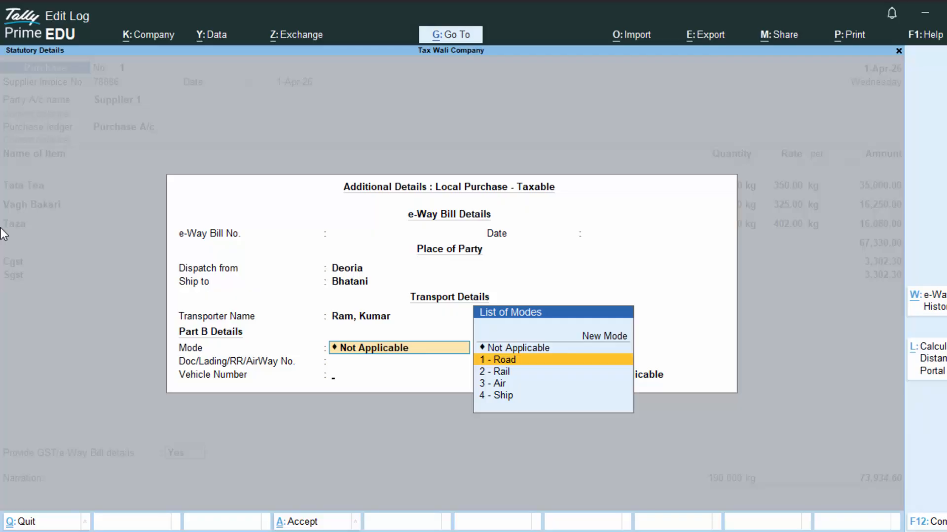
key(Return)
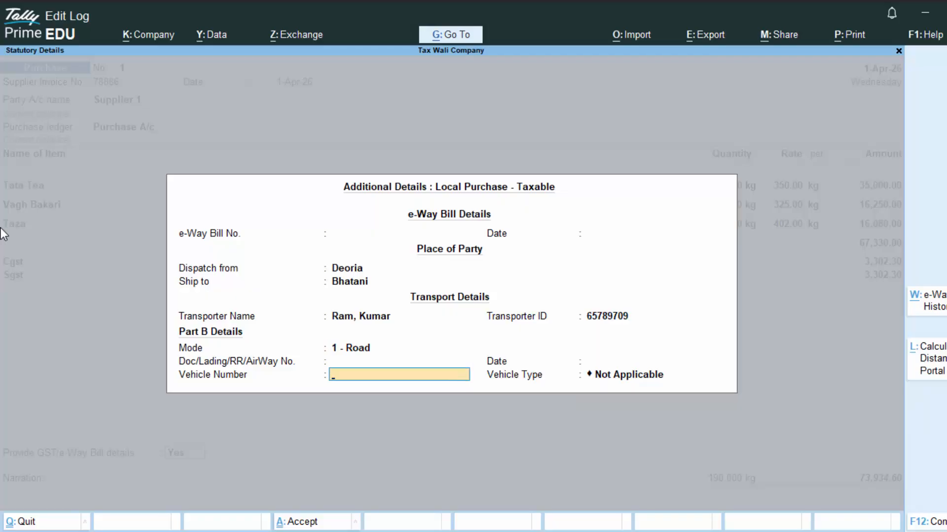
text(UP56JKGKJG)
key(Return)
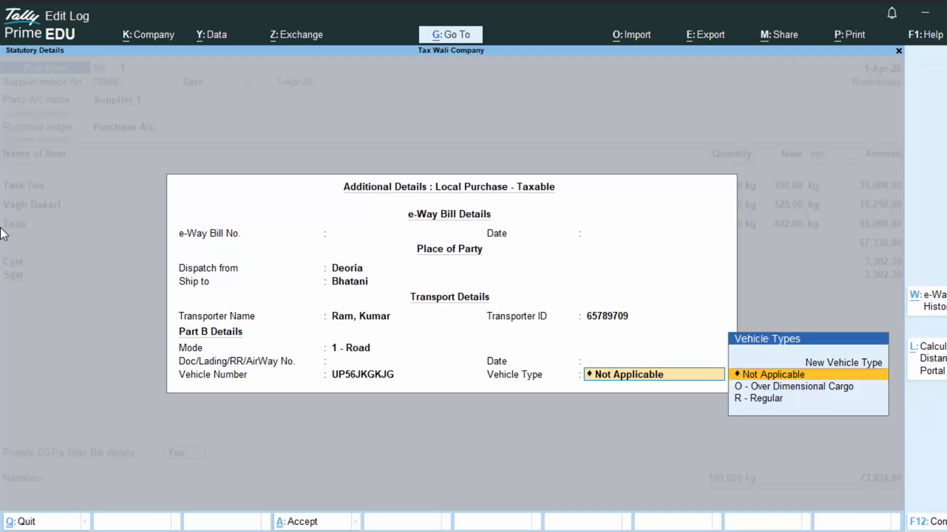
key(Down)
key(Down)
key(Return)
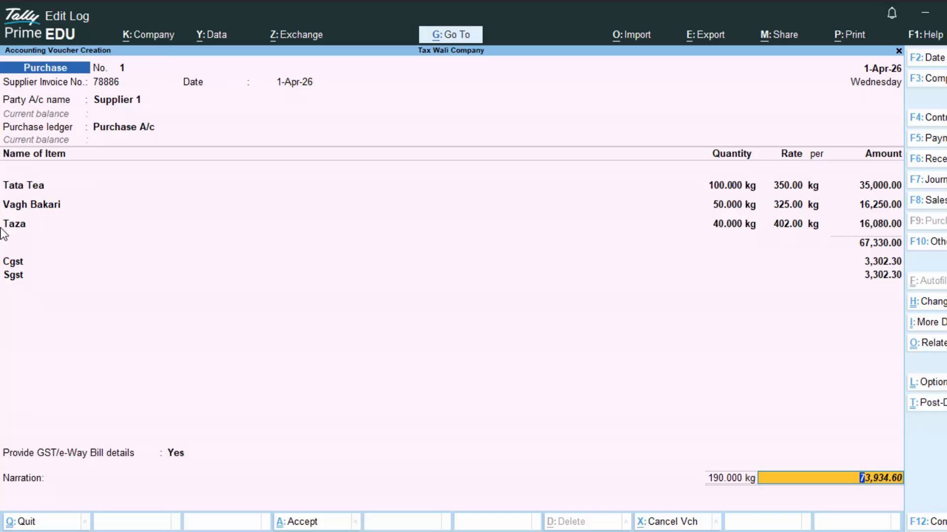
Accept the voucher total and allocate it to Supplier 1 as a New Ref under the supplier invoice number, without a due date
key(Return)
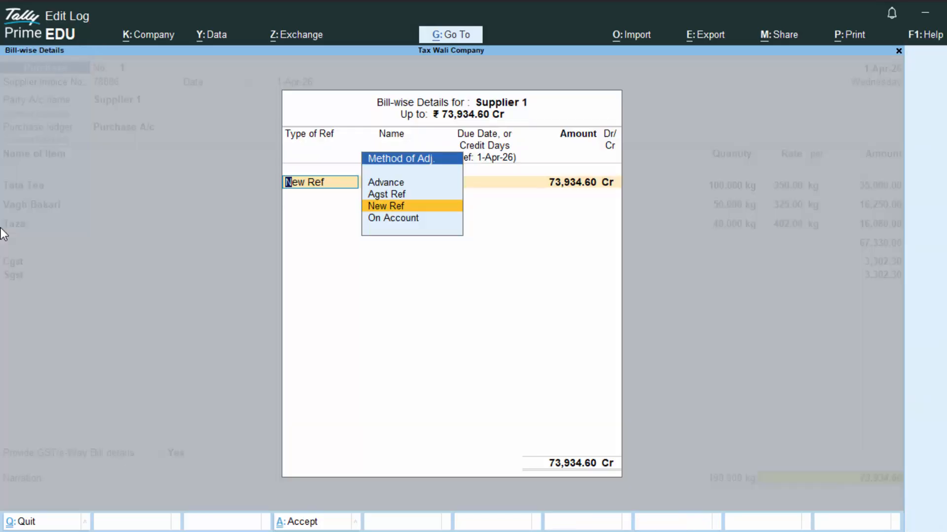
key(Return)
key(Return)
key(Return)
key(Return)
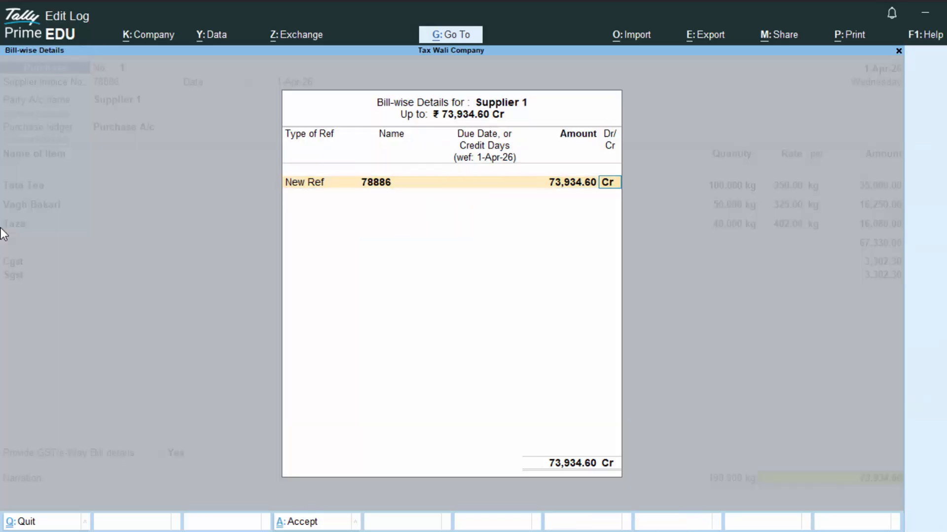
key(Return)
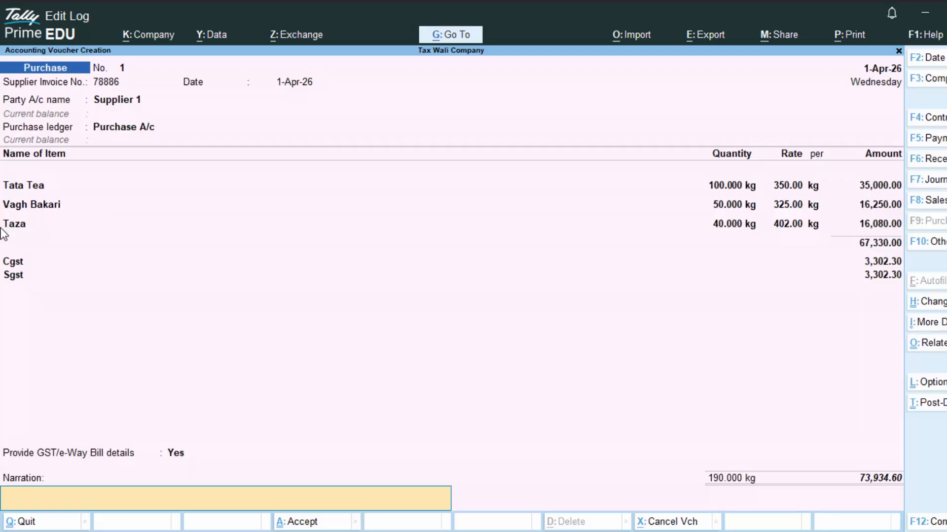
Enter the narration "The goods have purchased on credit from supplier 1" and save the purchase voucher
text(The goods have purch)
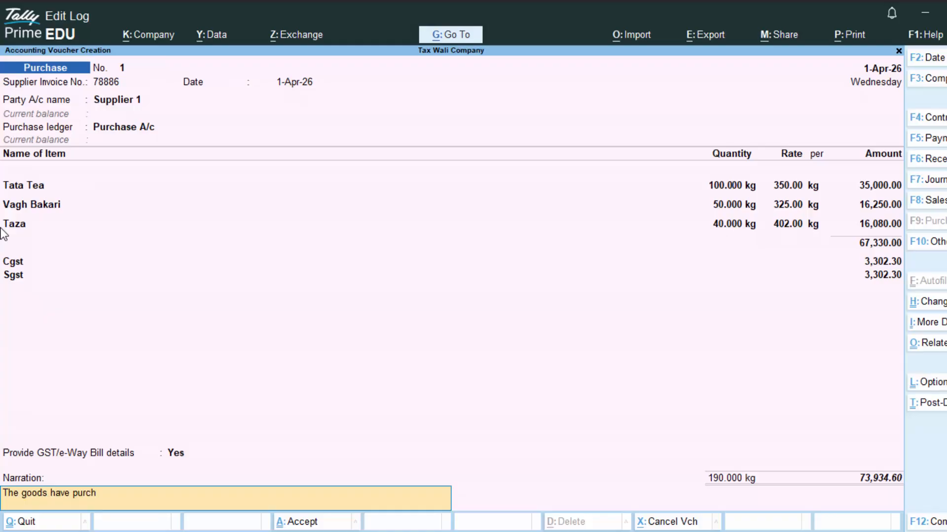
text(asr)
key(BackSpace)
text(ed on credit)
text(from supplier)
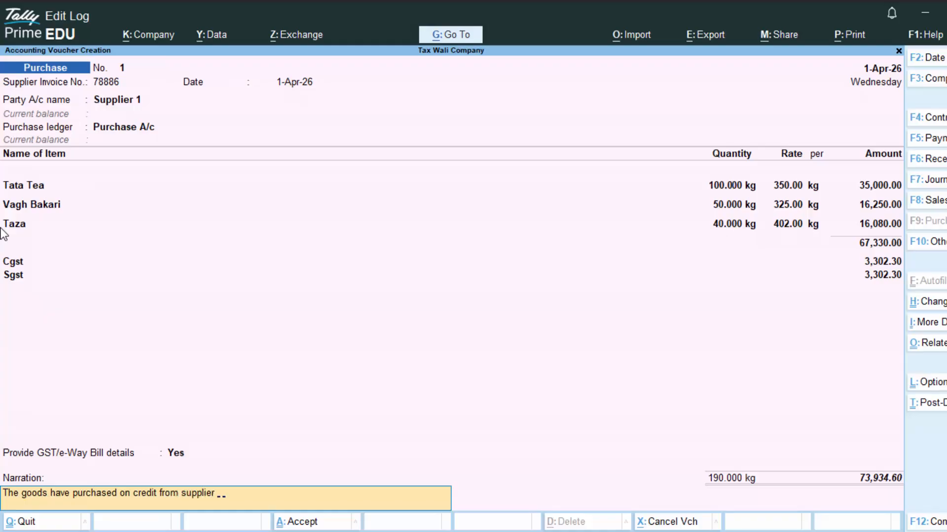
text( 1)
key(Return)
key(Return)
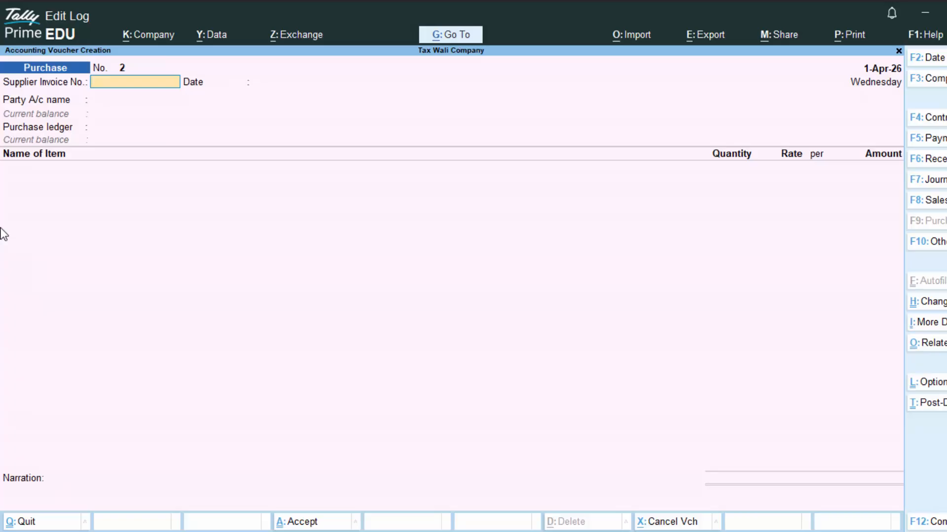
Quit voucher creation and open the Supplier 1 purchase voucher from the Day Book
key(Escape)
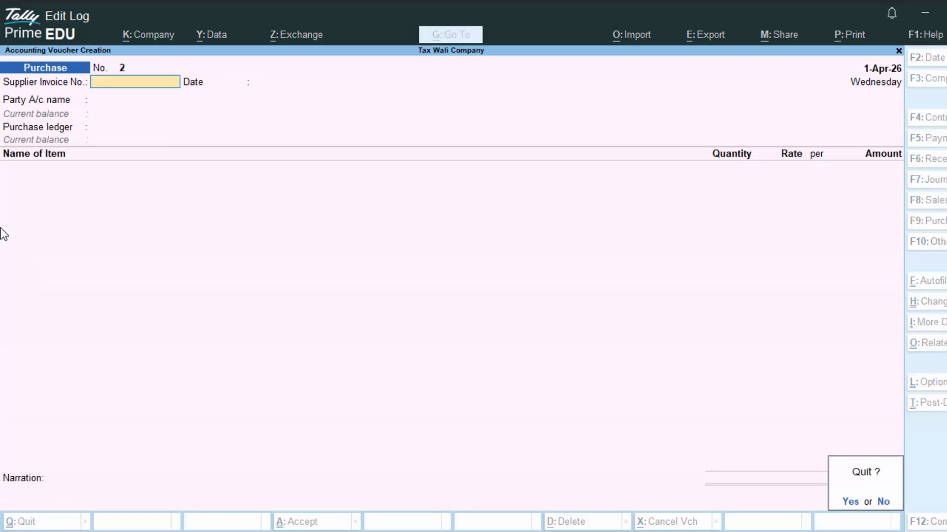
key(y)
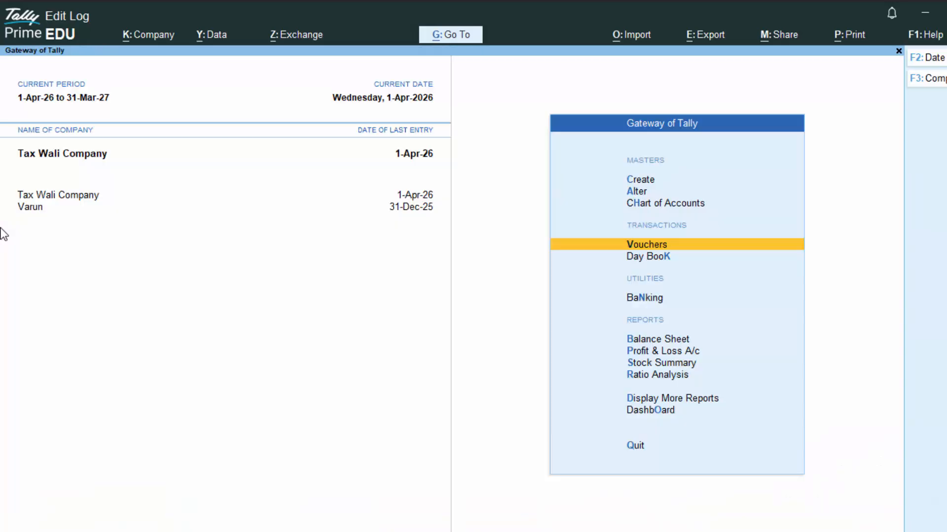
key(k)
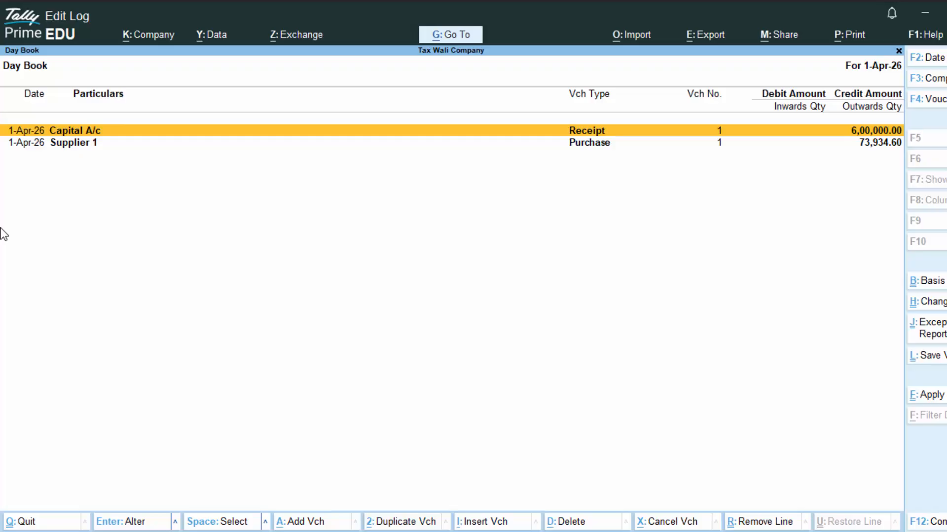
key(Down)
key(Return)
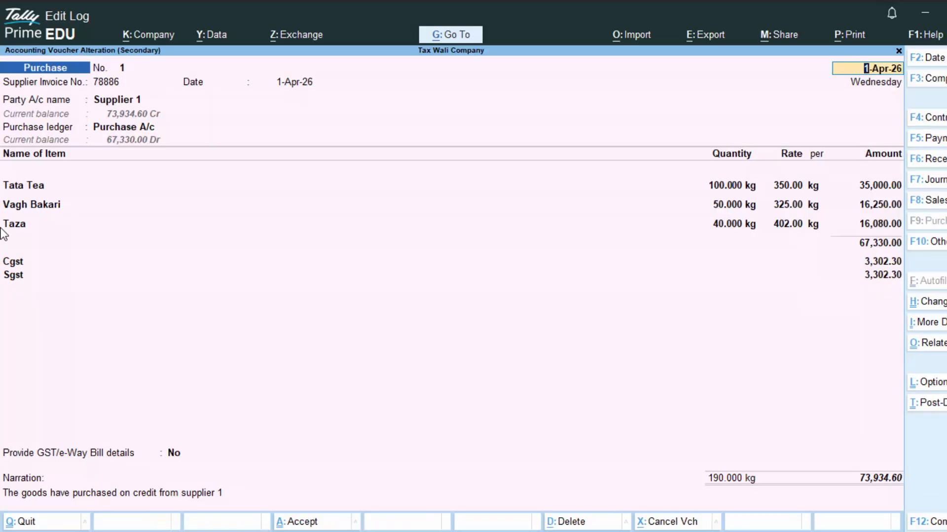
Preview the print of the current purchase invoice and zoom in to examine its item and tax breakdown
key(alt+p)
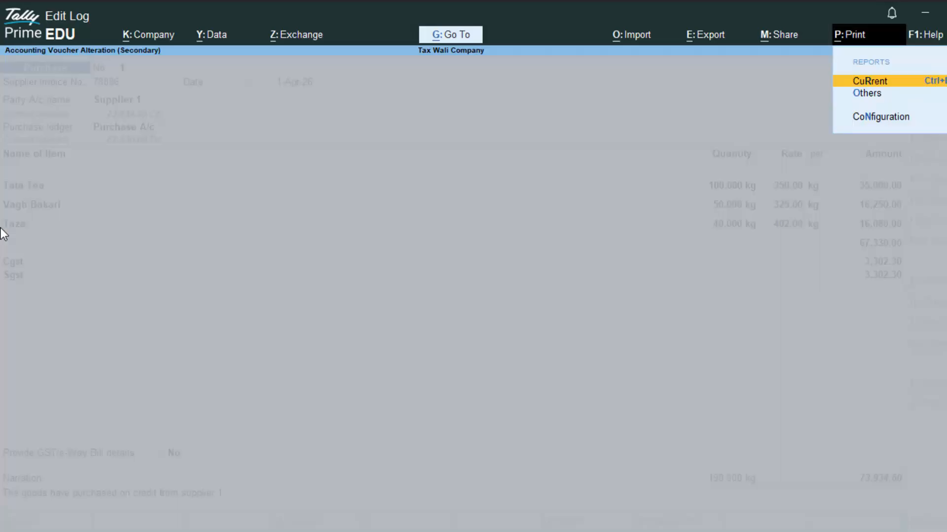
key(r)
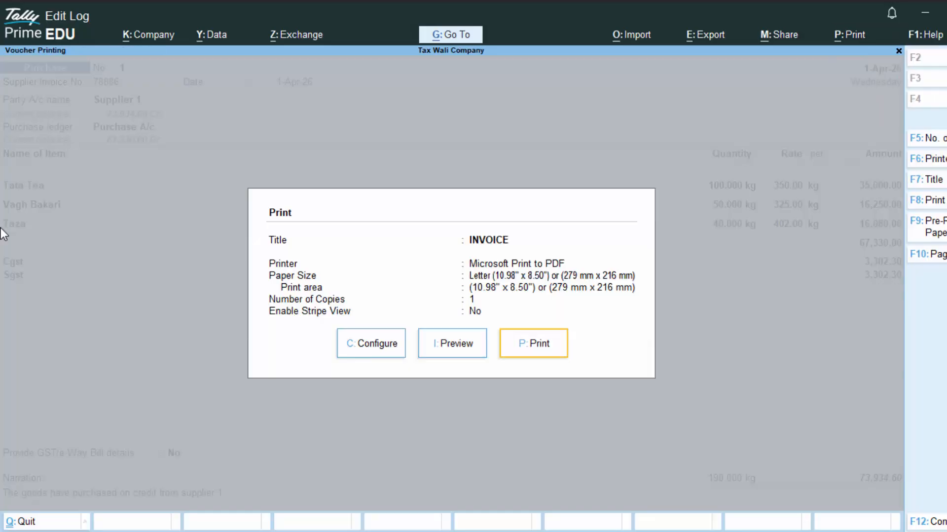
key(i)
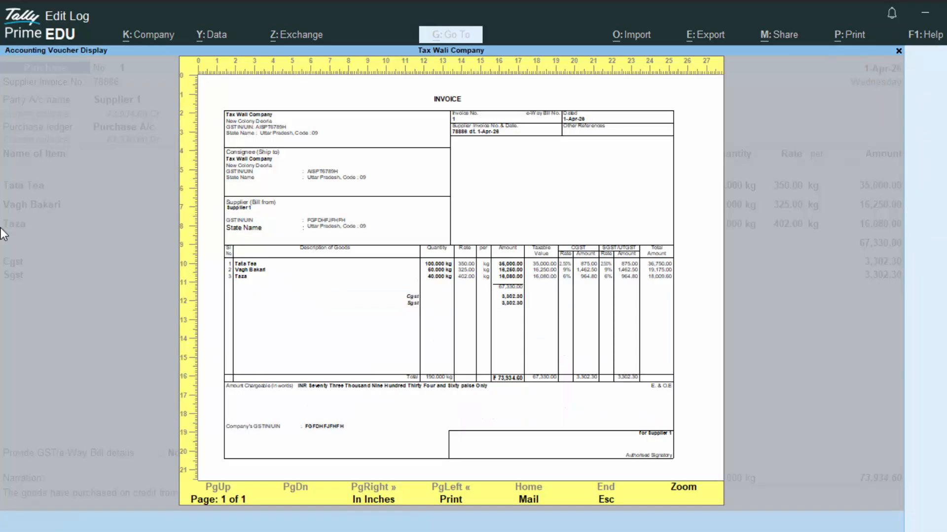
click(695, 490)
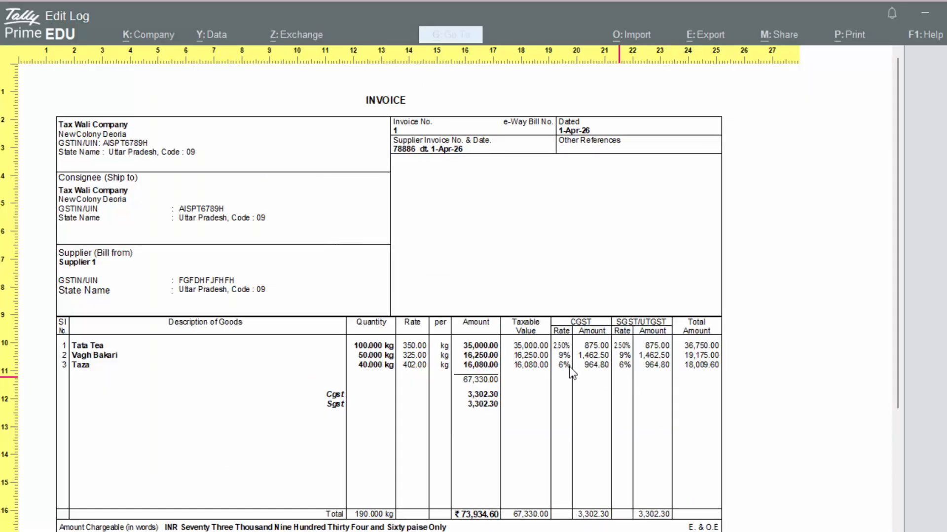